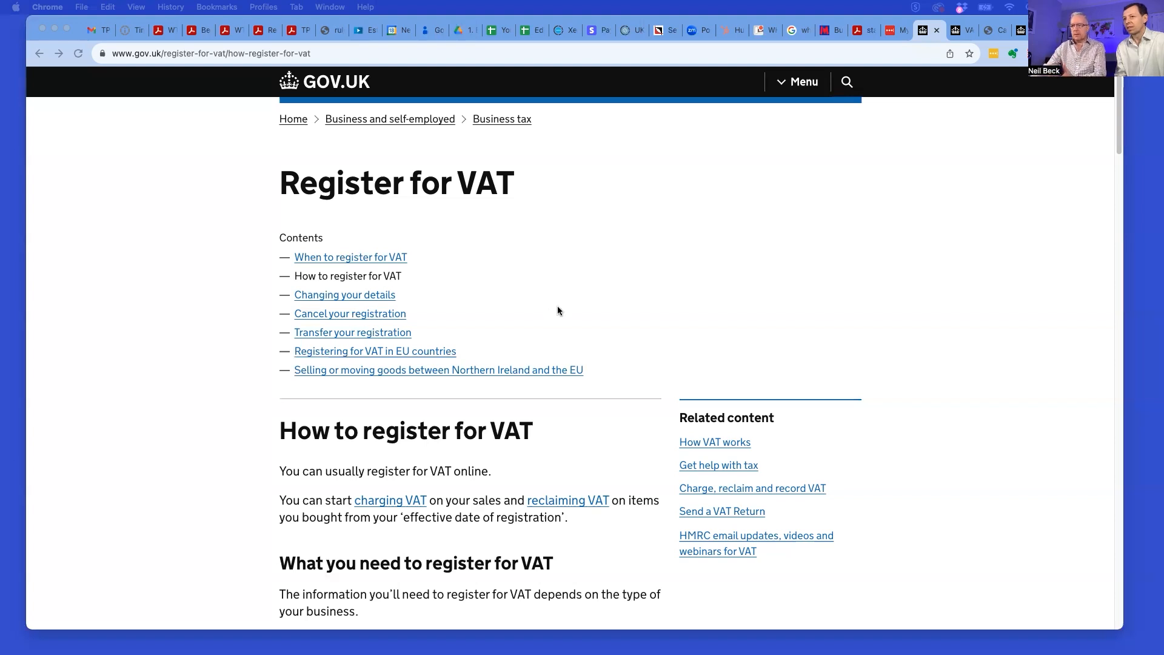
- Review what a limited company, an individual or a partnership needs in order to register for VAT online
scroll(558, 307, "down", 5)
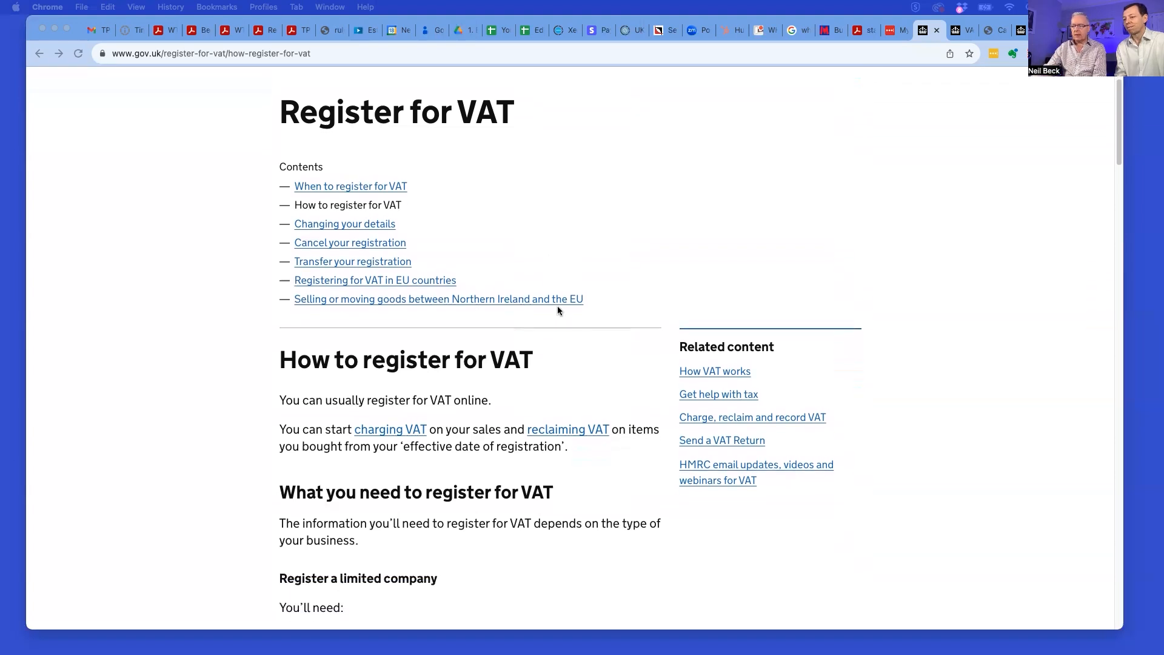
scroll(530, 300, "down", 4)
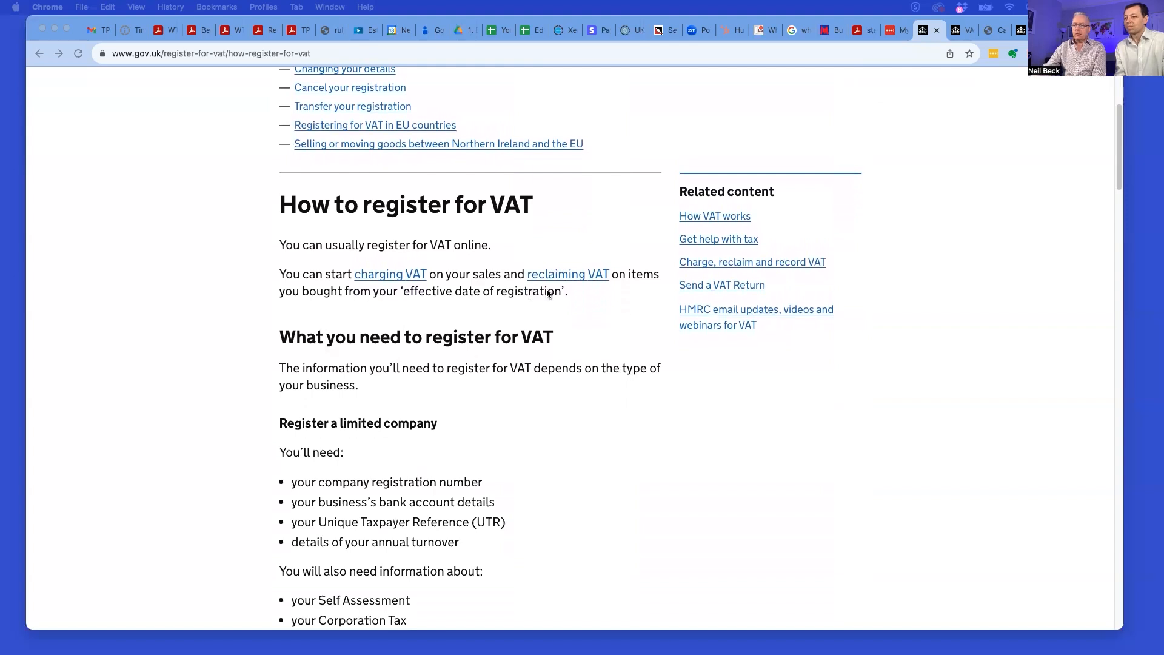
scroll(547, 295, "down", 3)
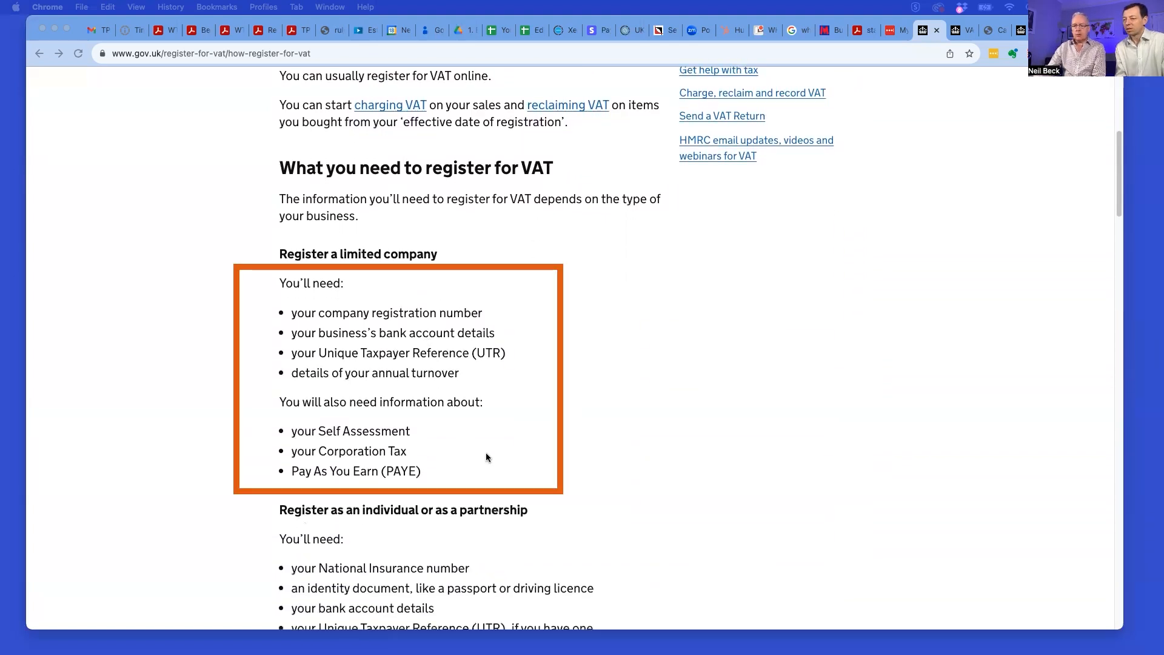
scroll(487, 457, "down", 8)
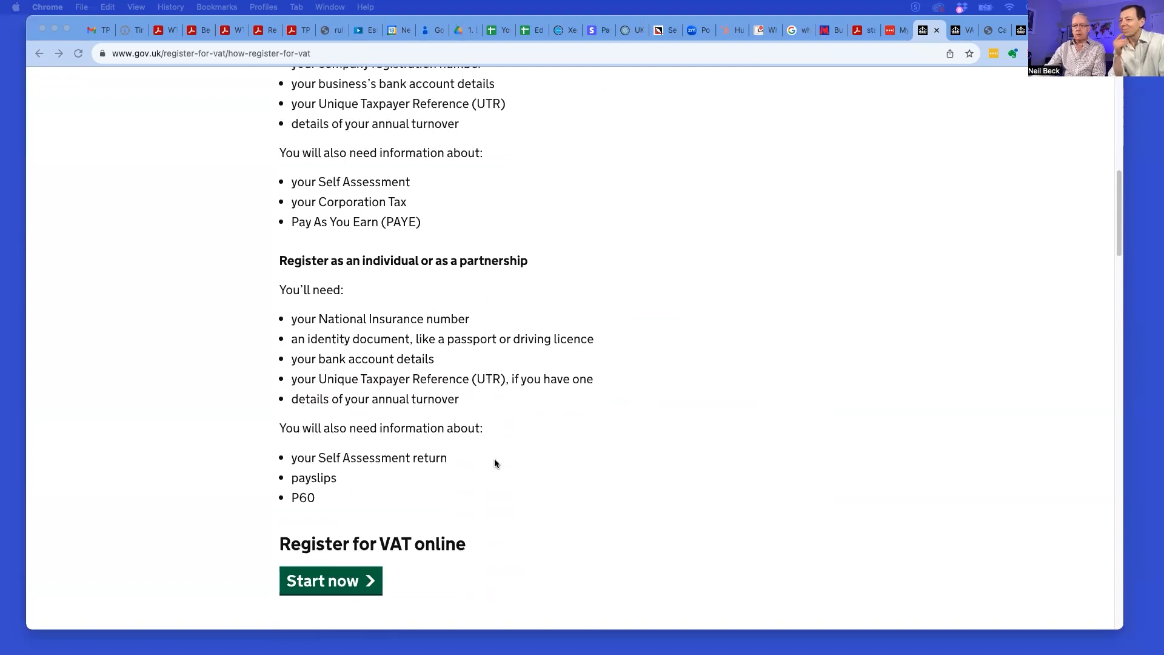
scroll(495, 464, "down", 1)
scroll(495, 463, "up", 2)
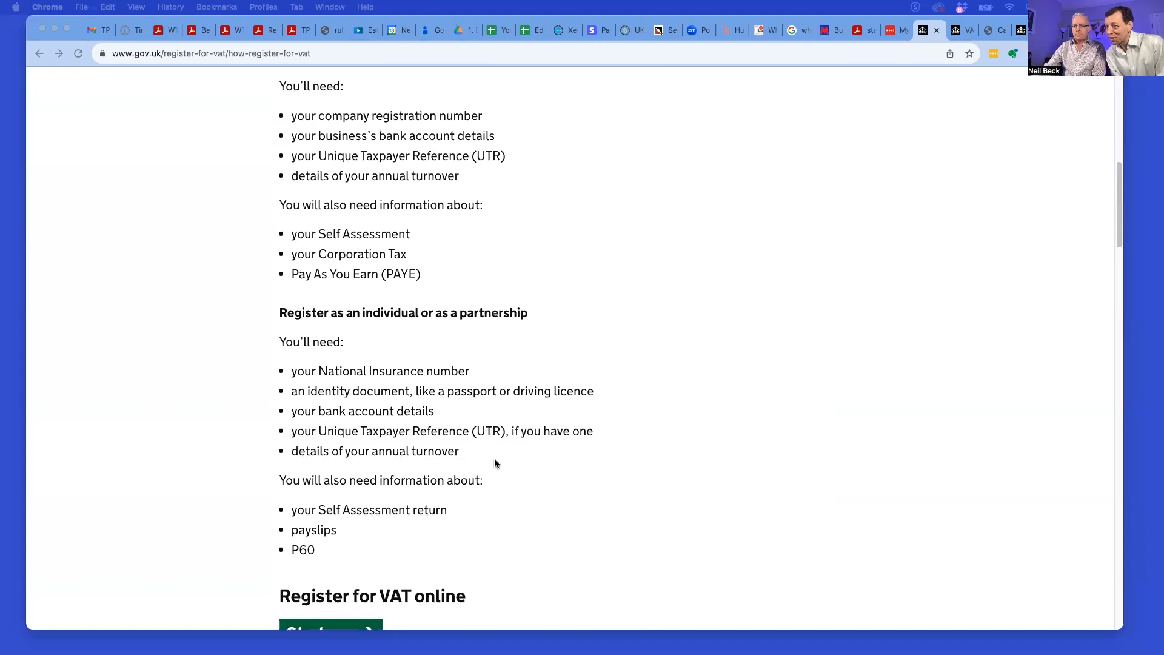
scroll(494, 463, "down", 3)
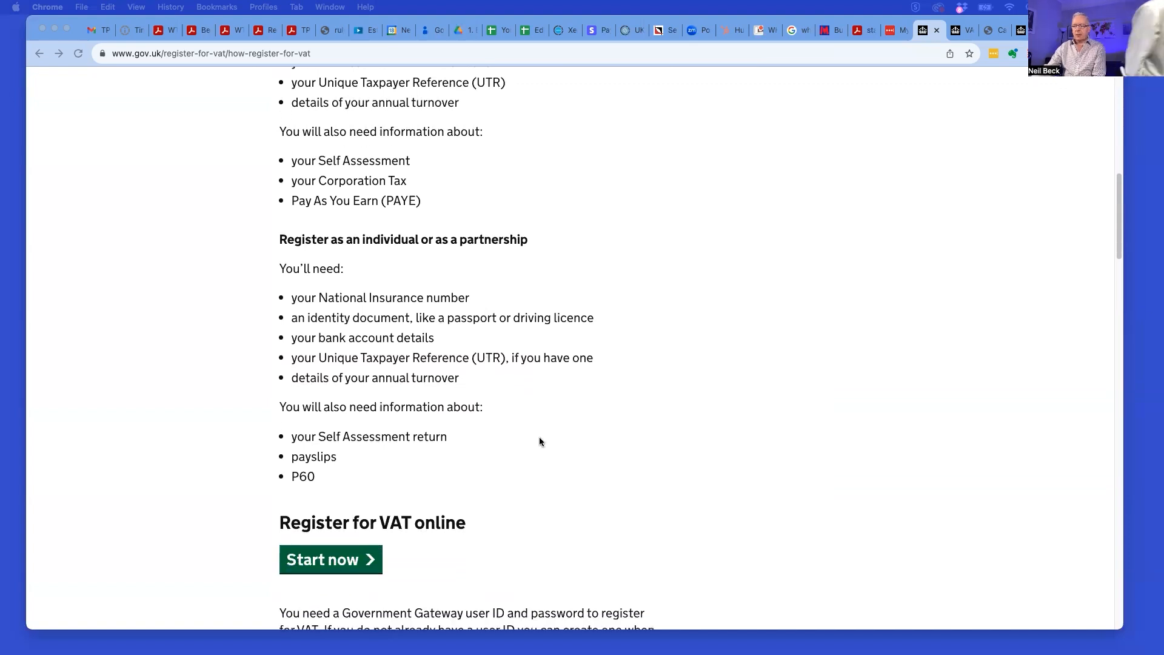
scroll(538, 430, "down", 6)
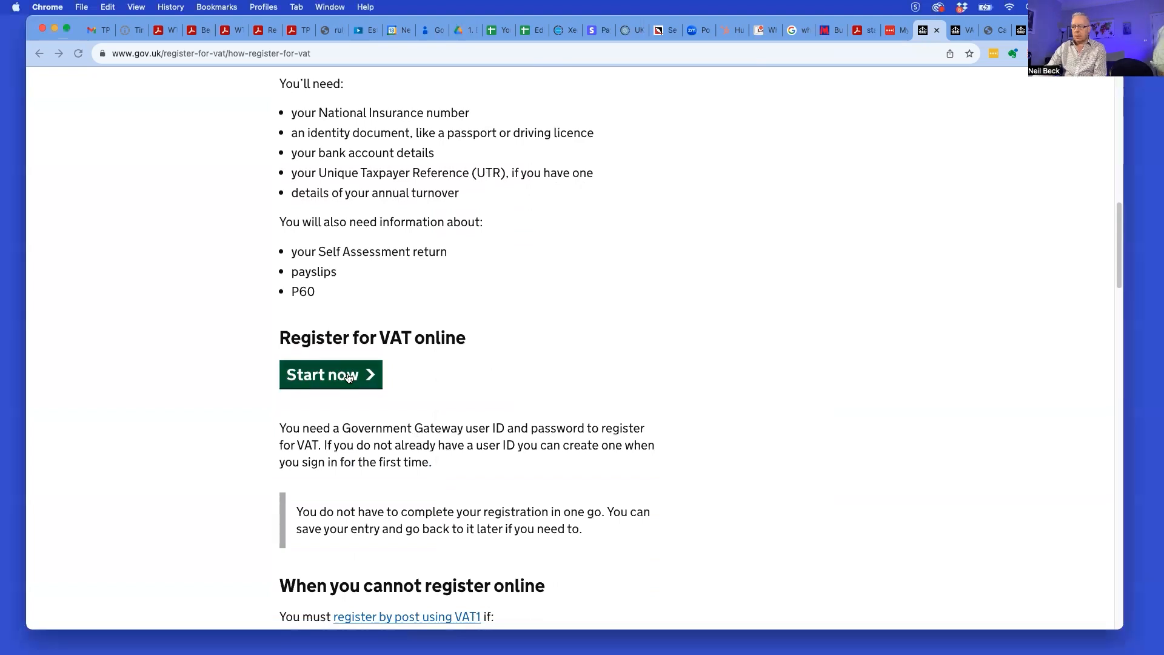
- Start the online VAT registration and sign in with the Government Gateway user ID and password
left_click(330, 377)
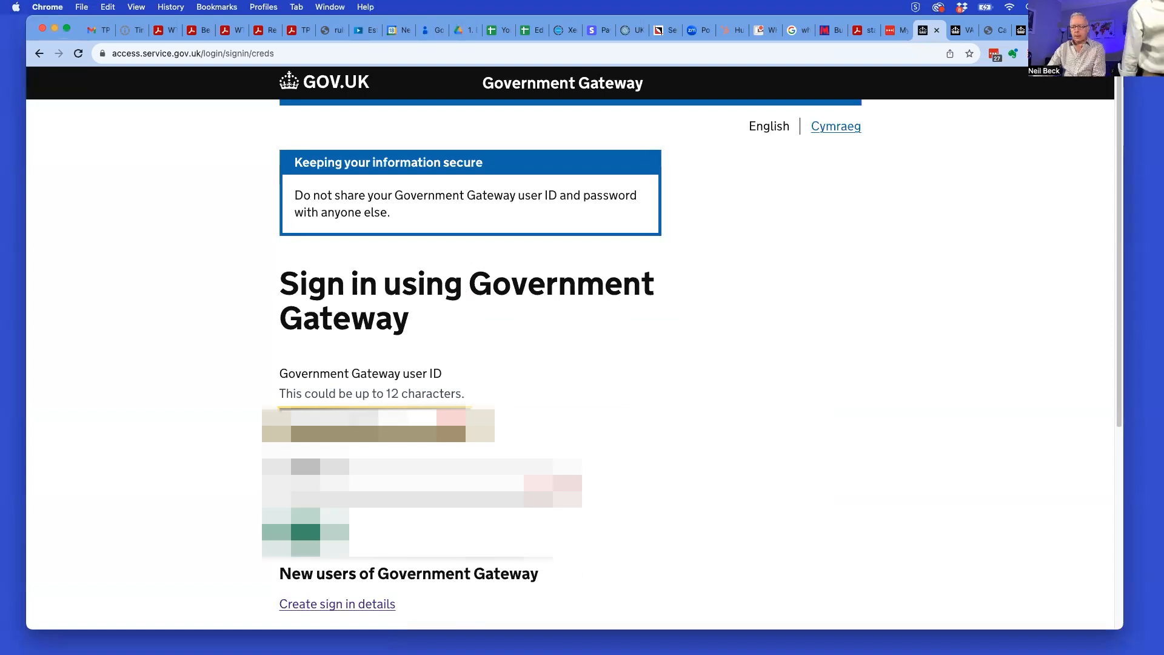
left_click_drag(372, 423, 287, 423)
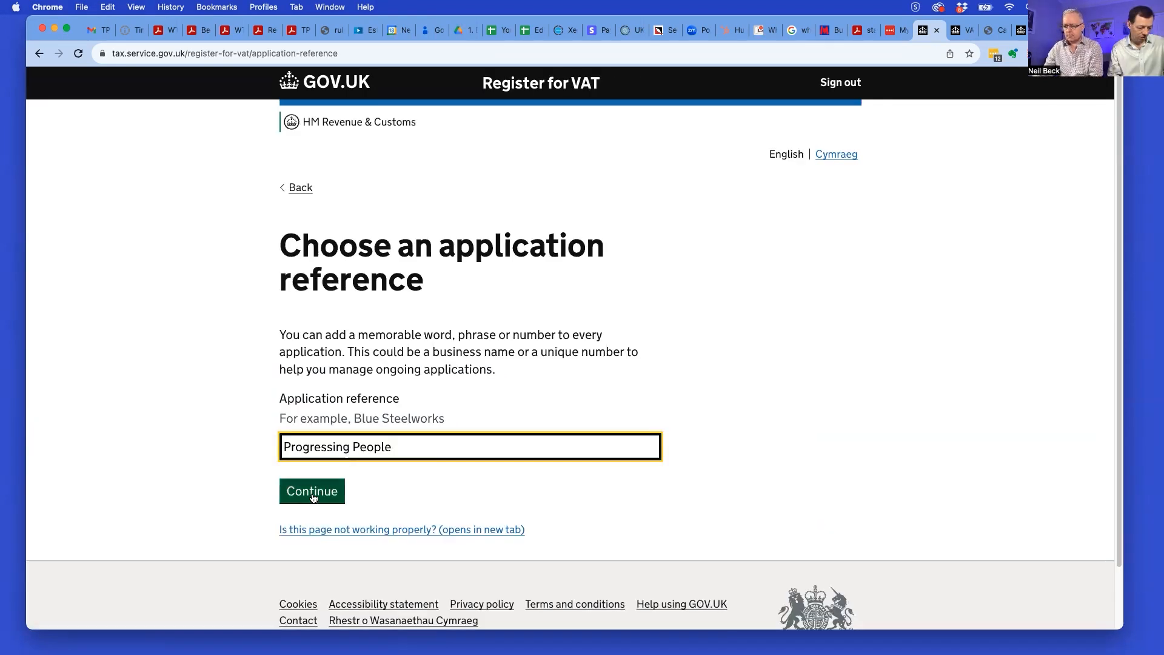
- Submit "Progressing People" as the application reference and accept the legal declaration
left_click(313, 497)
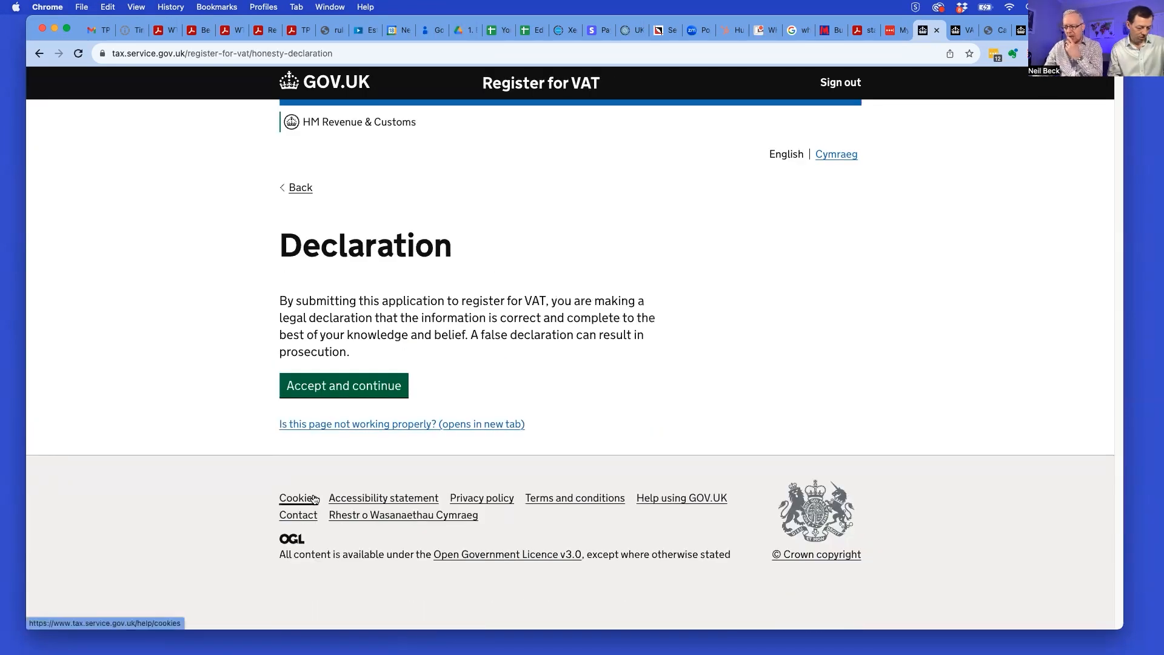
left_click(340, 388)
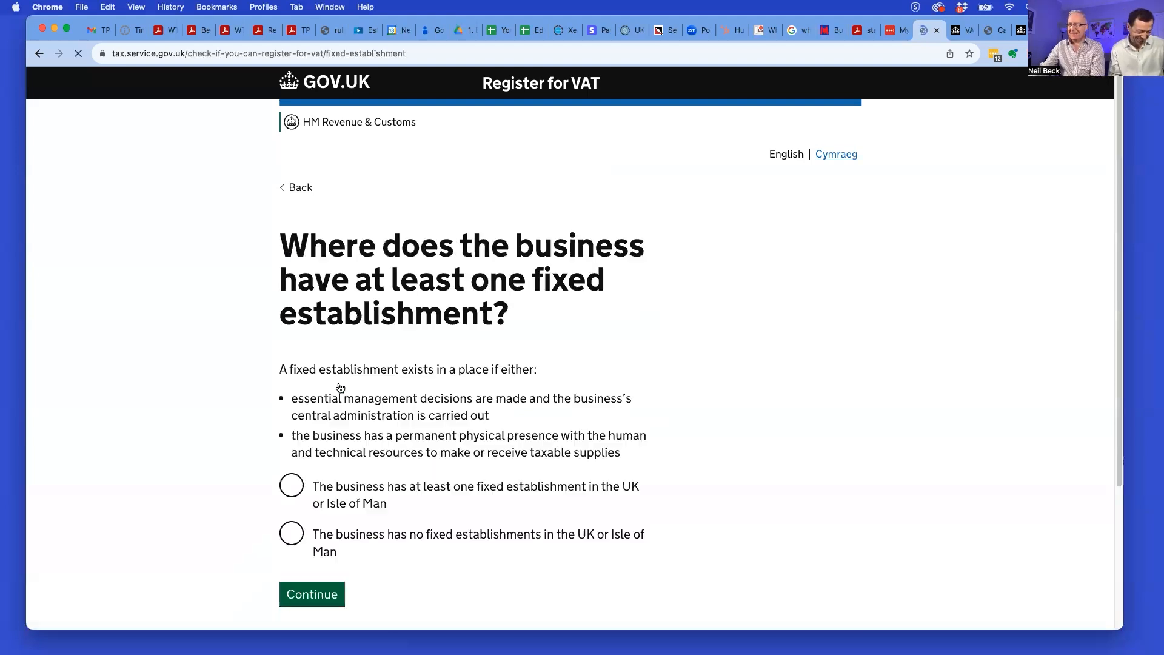
- State that the business has at least one fixed establishment in the UK or Isle of Man and is a UK company
scroll(338, 386, "down", 5)
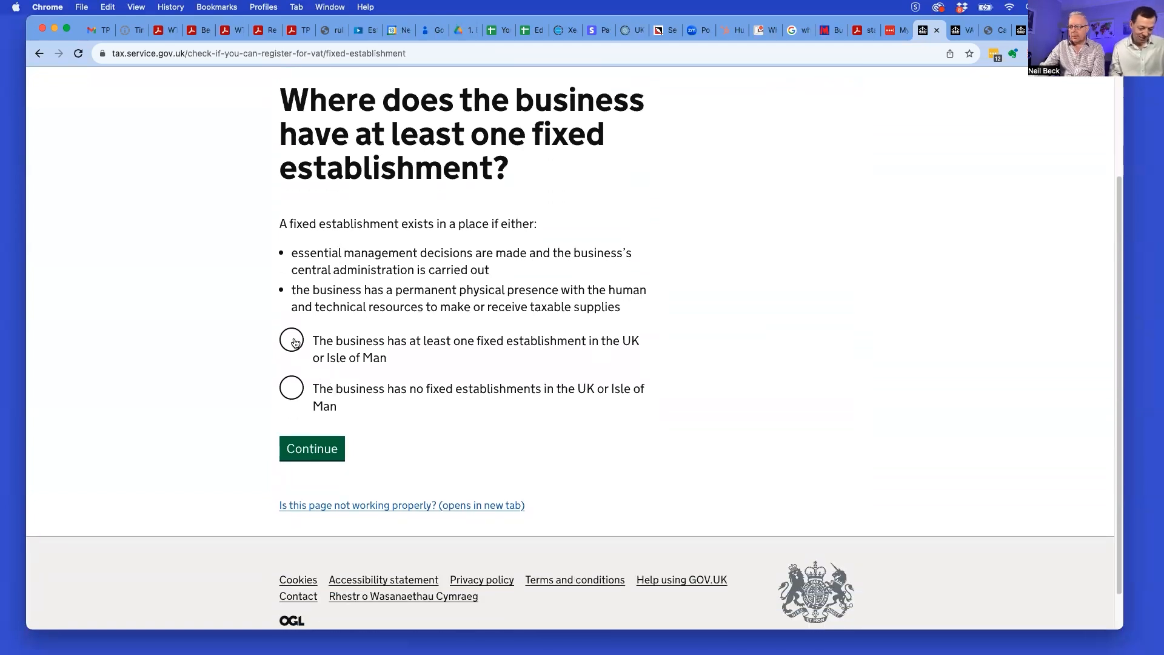
left_click(295, 343)
left_click(316, 451)
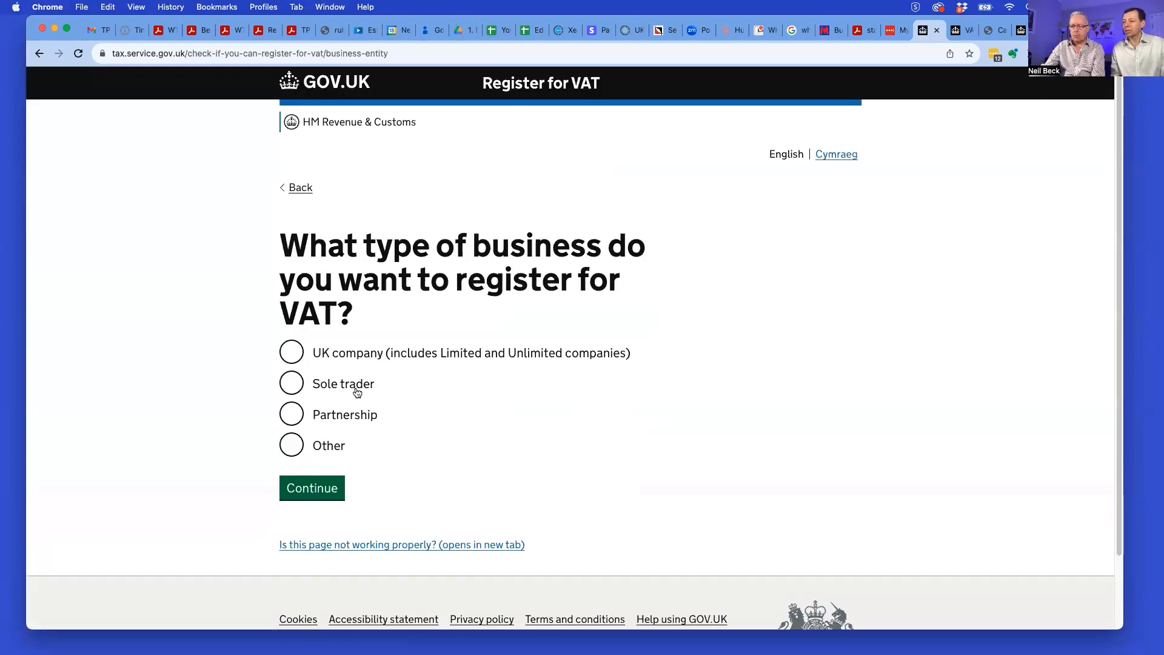
left_click(292, 353)
left_click(320, 488)
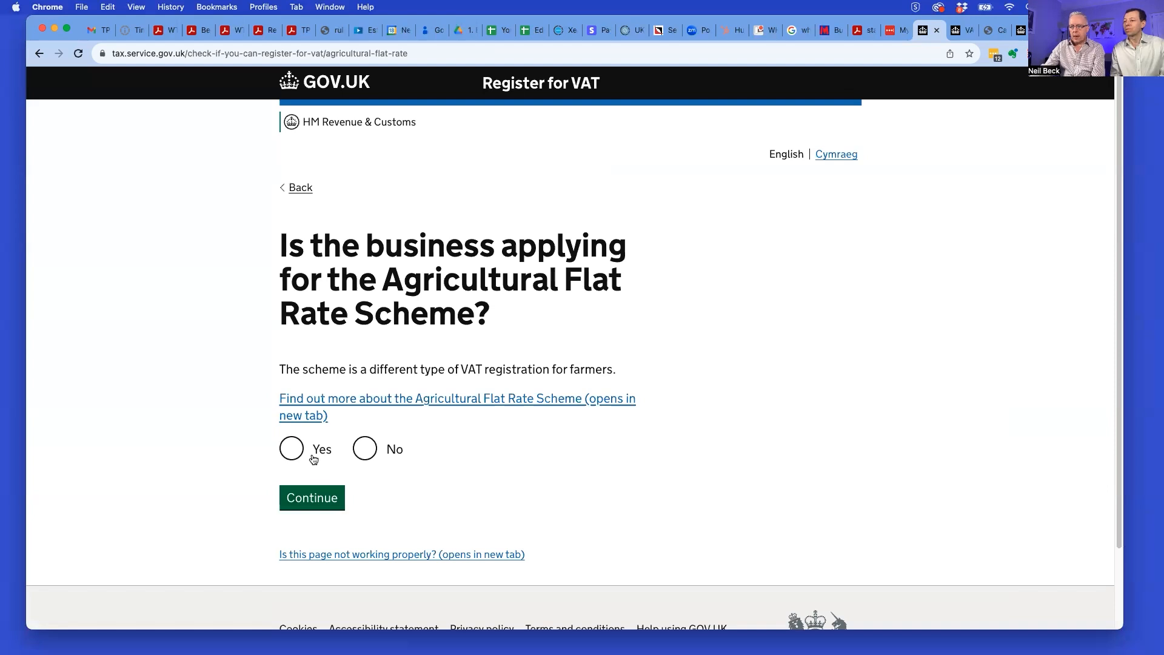
- Answer No to the Agricultural Flat Rate Scheme and No to the listed business activities over the next 12 months
left_click(369, 449)
left_click(310, 499)
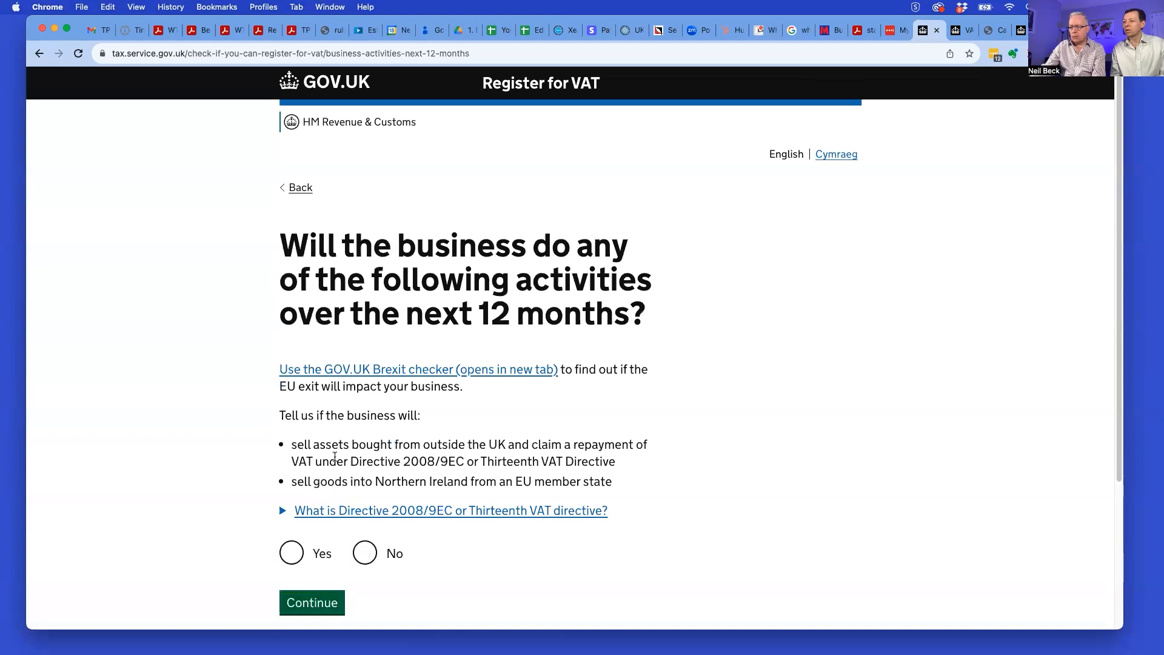
scroll(387, 440, "down", 2)
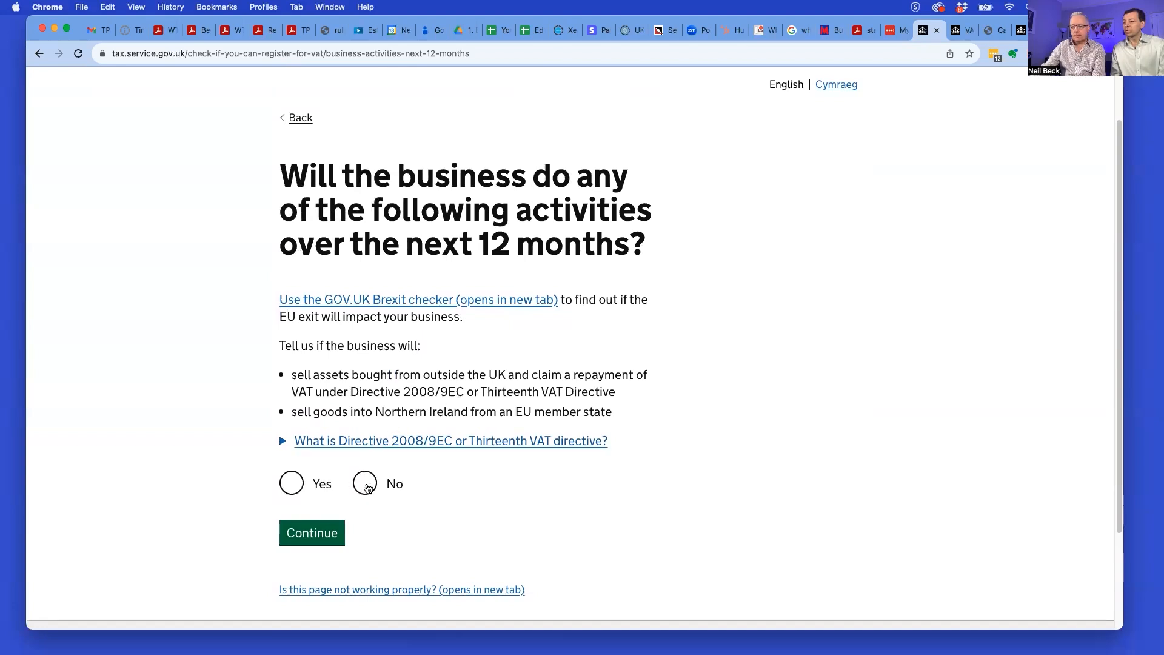
left_click(366, 486)
left_click(317, 538)
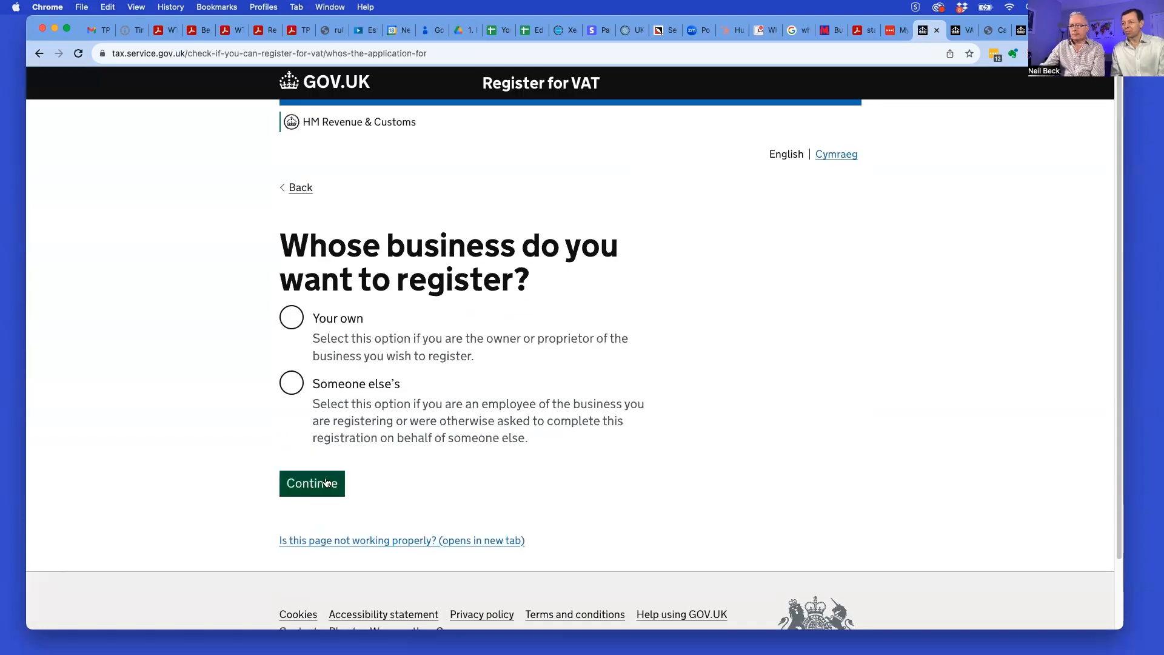
- Register your own business, giving selling goods or services and needing or wanting to charge VAT as the reason
left_click(290, 320)
left_click(312, 496)
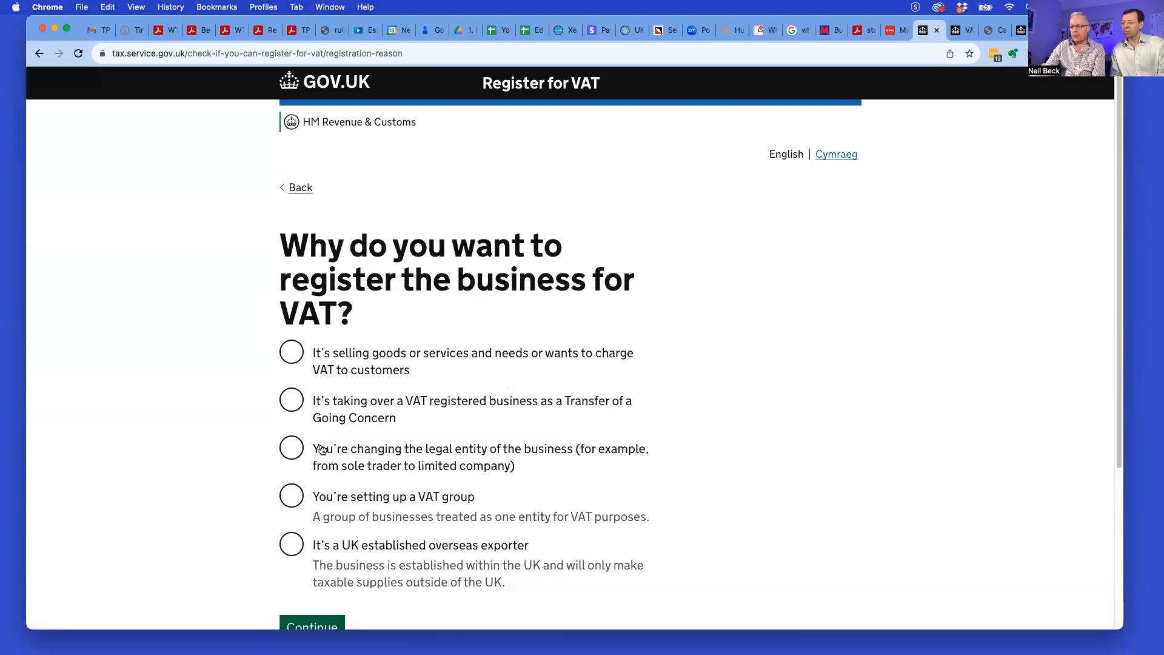
scroll(325, 429, "down", 1)
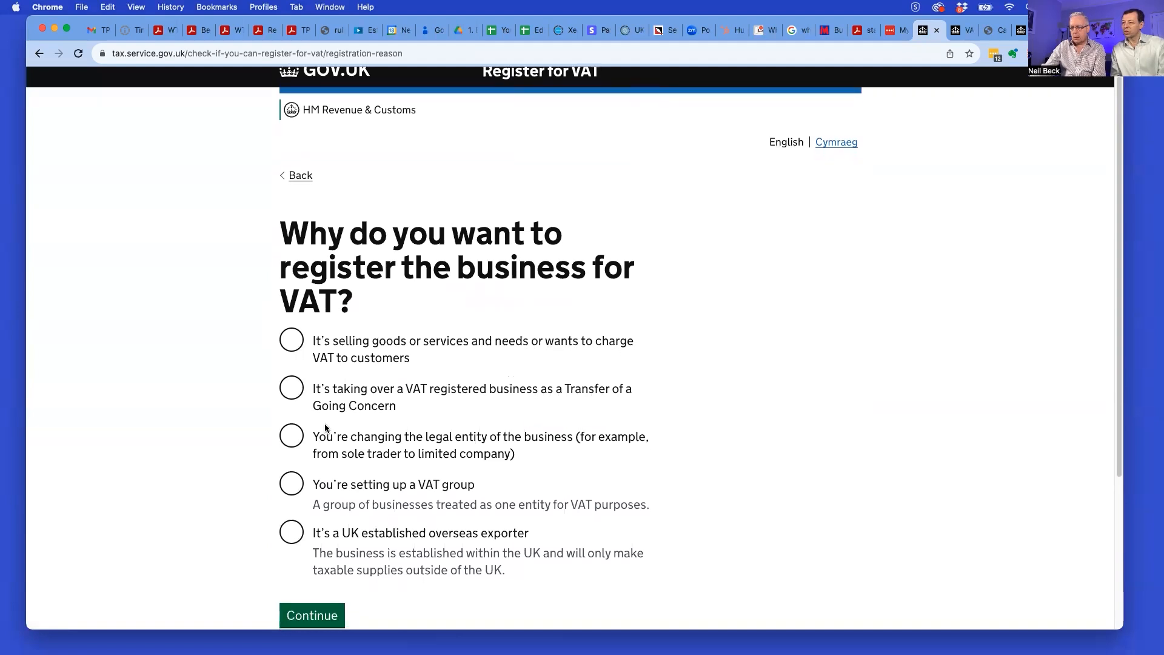
left_click(299, 343)
scroll(389, 389, "down", 3)
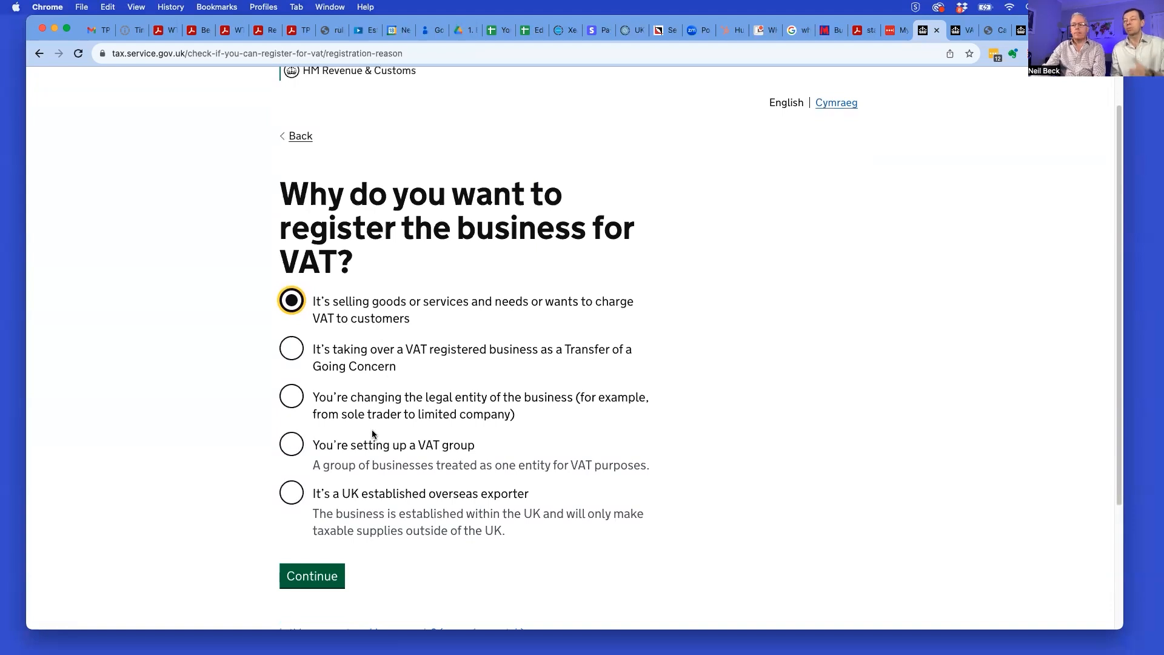
left_click(322, 577)
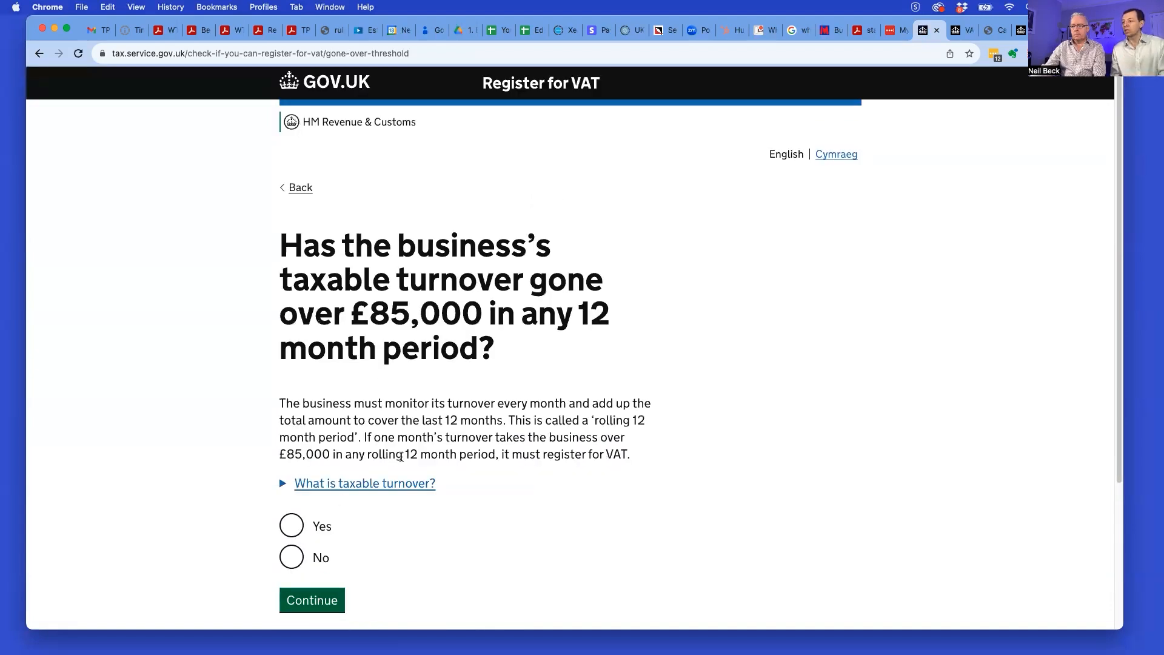
- Answer Yes to taxable turnover exceeding £85,000 in any 12 month period, with the threshold passed in month 01 of 2024
scroll(400, 441, "down", 1)
scroll(399, 441, "down", 3)
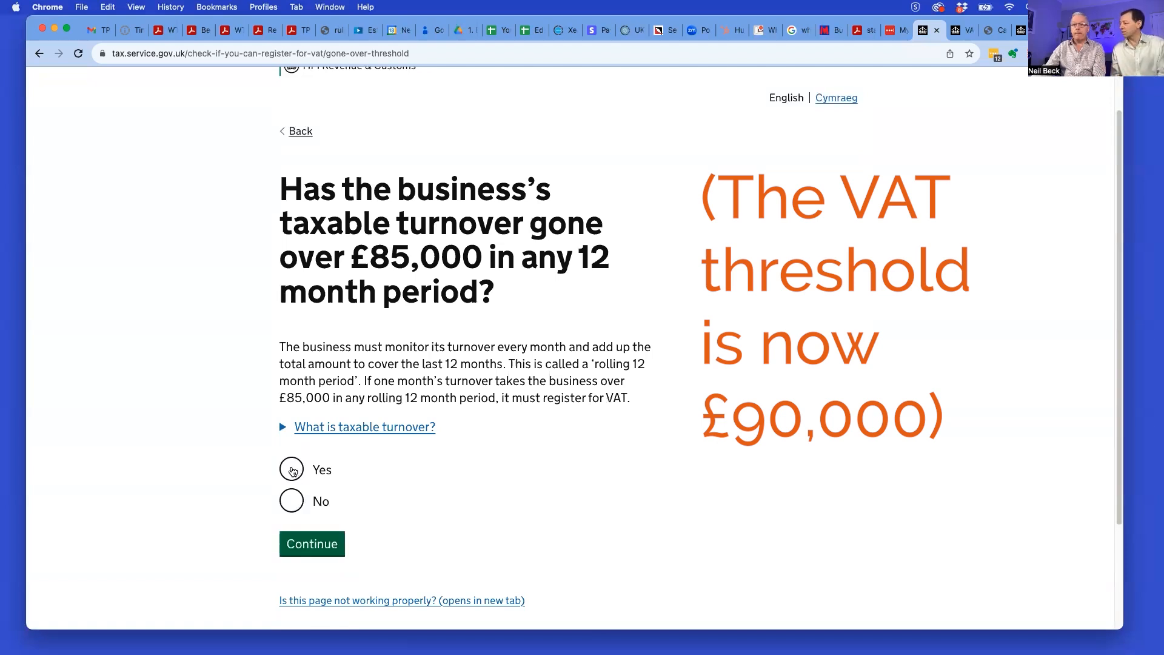
left_click(292, 470)
scroll(408, 488, "down", 3)
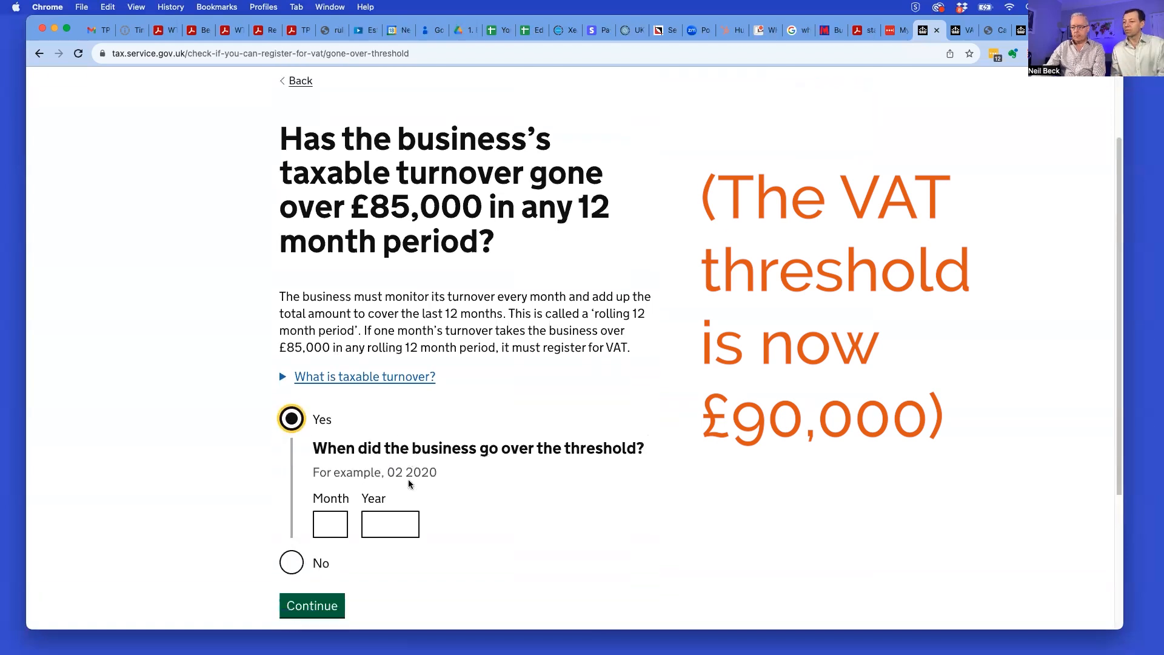
left_click(344, 415)
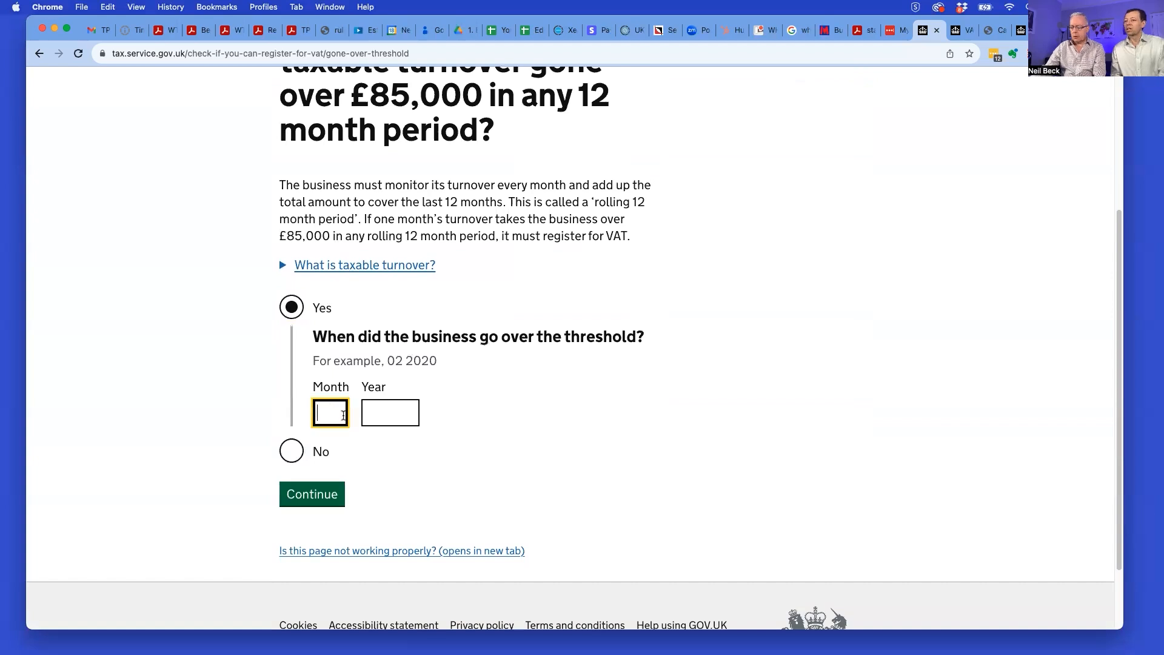
type("01")
key("Tab")
type("2024")
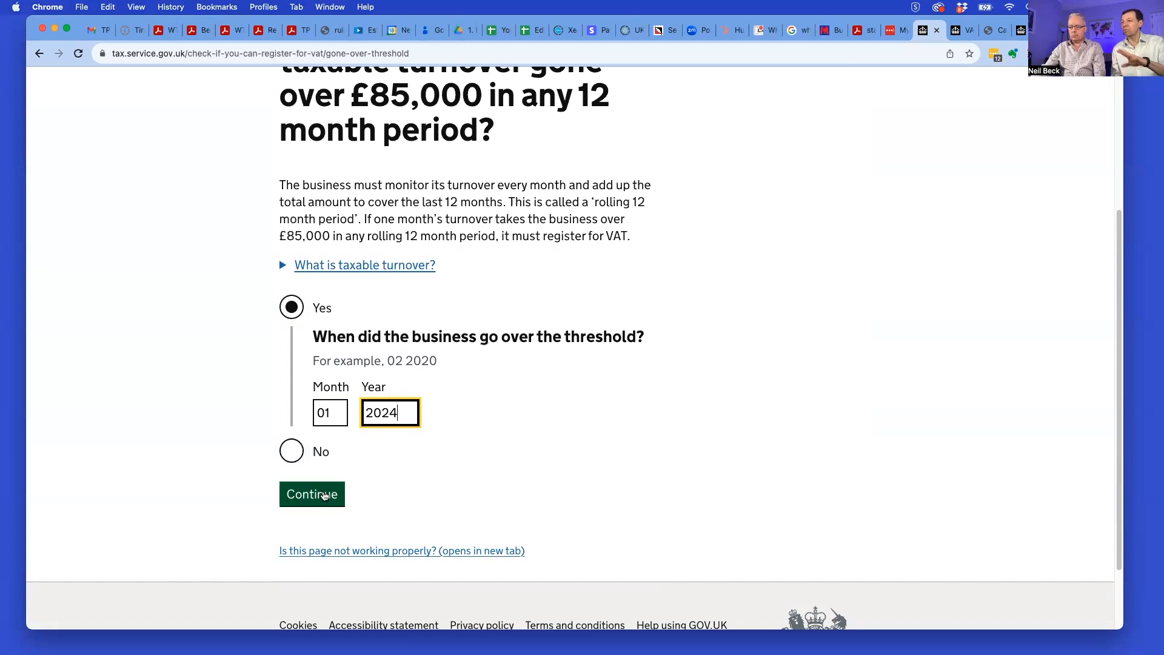
left_click(324, 496)
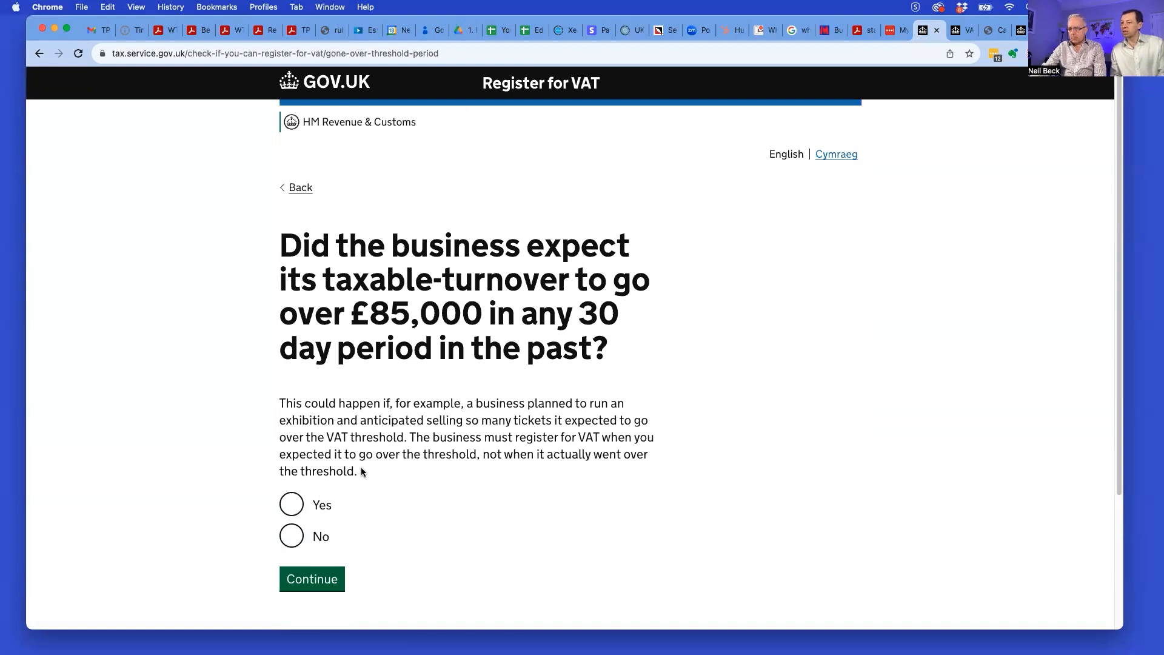
- Answer No to having expected turnover over £85,000 in any 30 day period, and No to a VAT registration exception
left_click(293, 536)
scroll(449, 528, "down", 3)
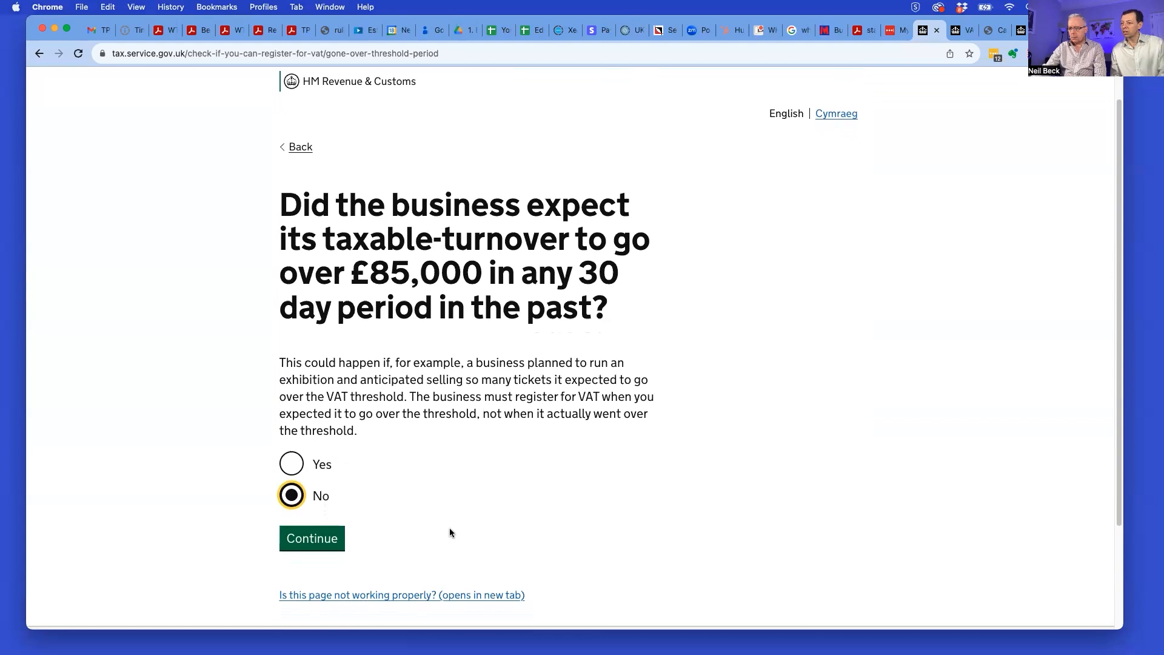
left_click(330, 503)
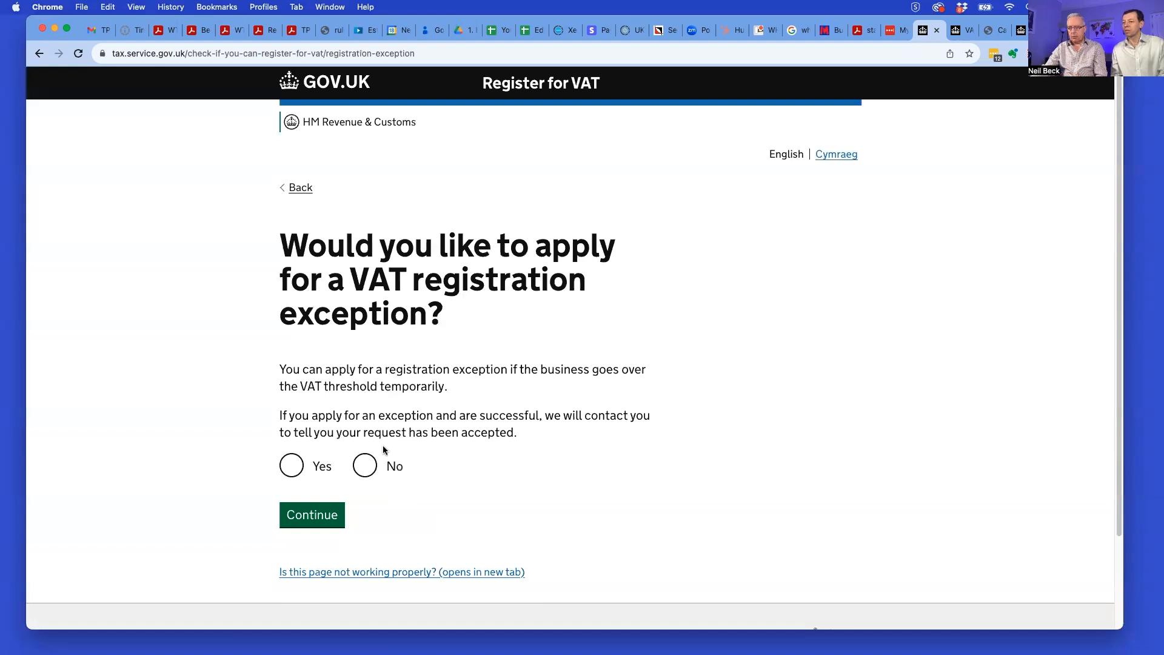
left_click(373, 467)
left_click(308, 520)
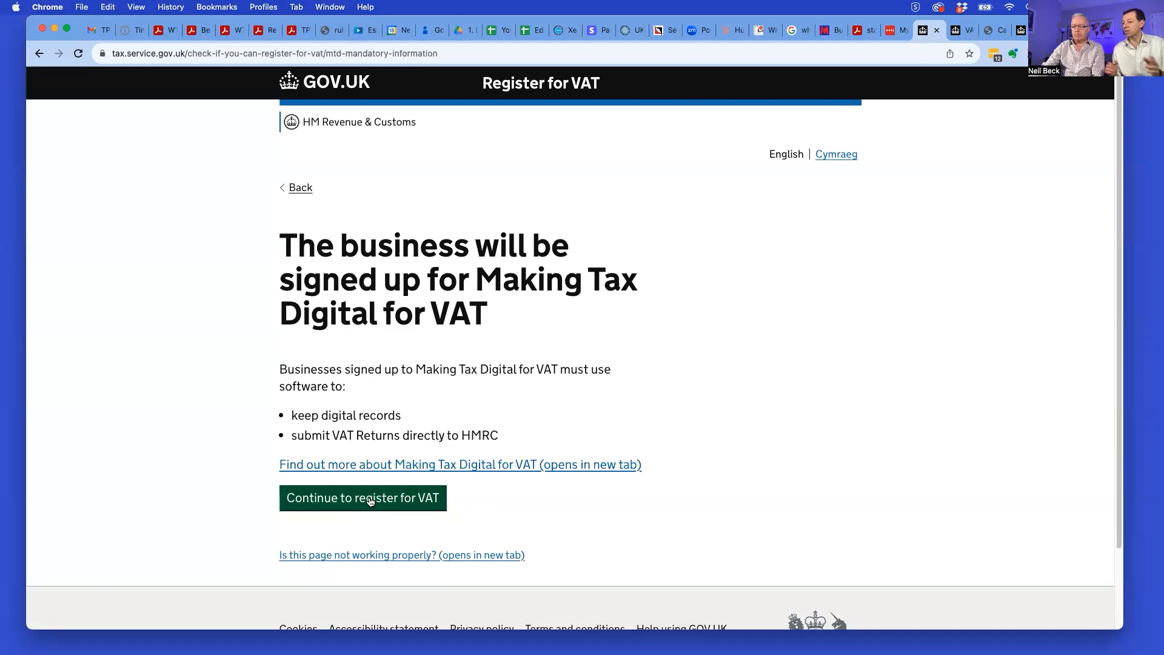
- Continue to the VAT application and complete its business information with the company registration number, confirming Progressing People Limited
left_click(371, 501)
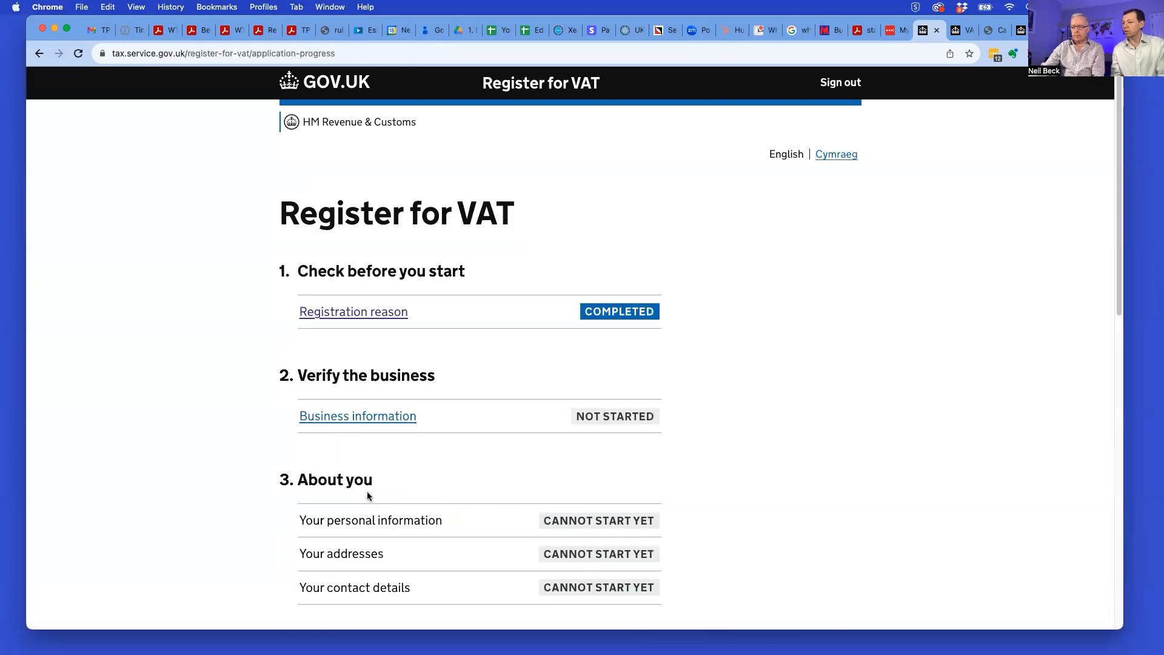
left_click(393, 421)
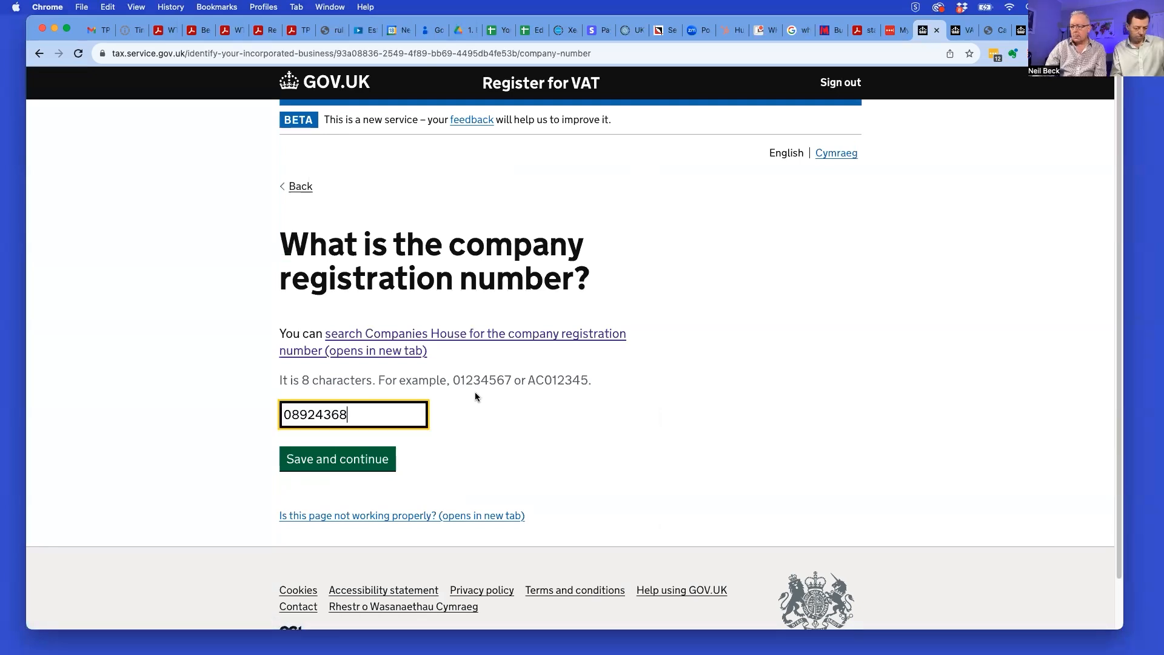
left_click(322, 462)
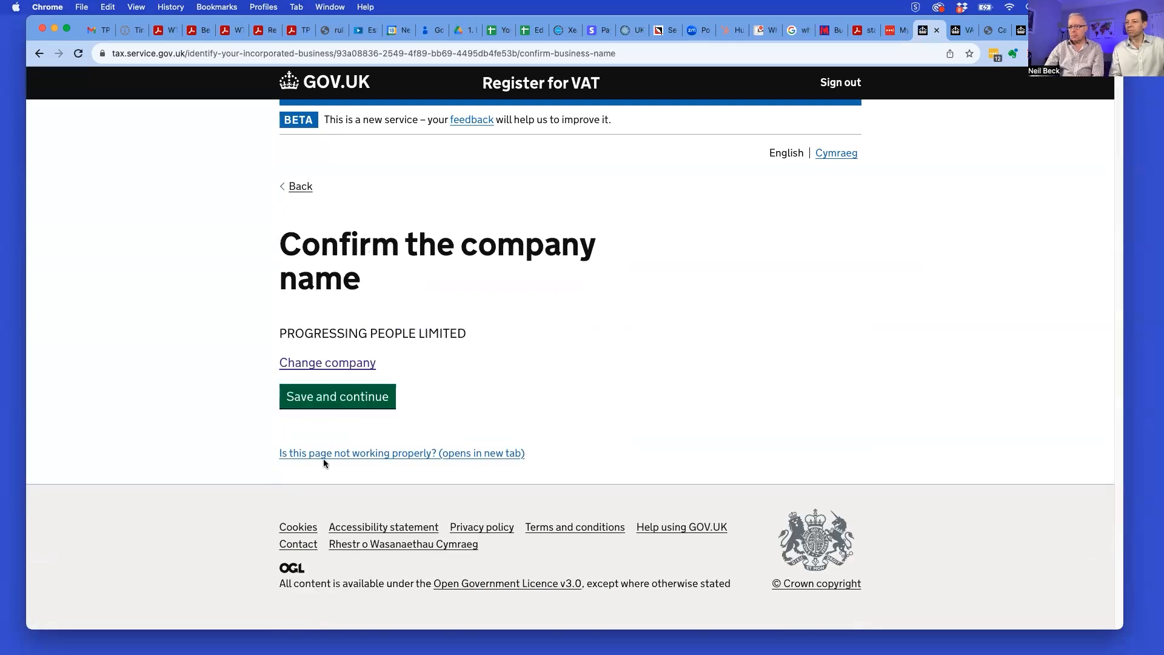
left_click(353, 395)
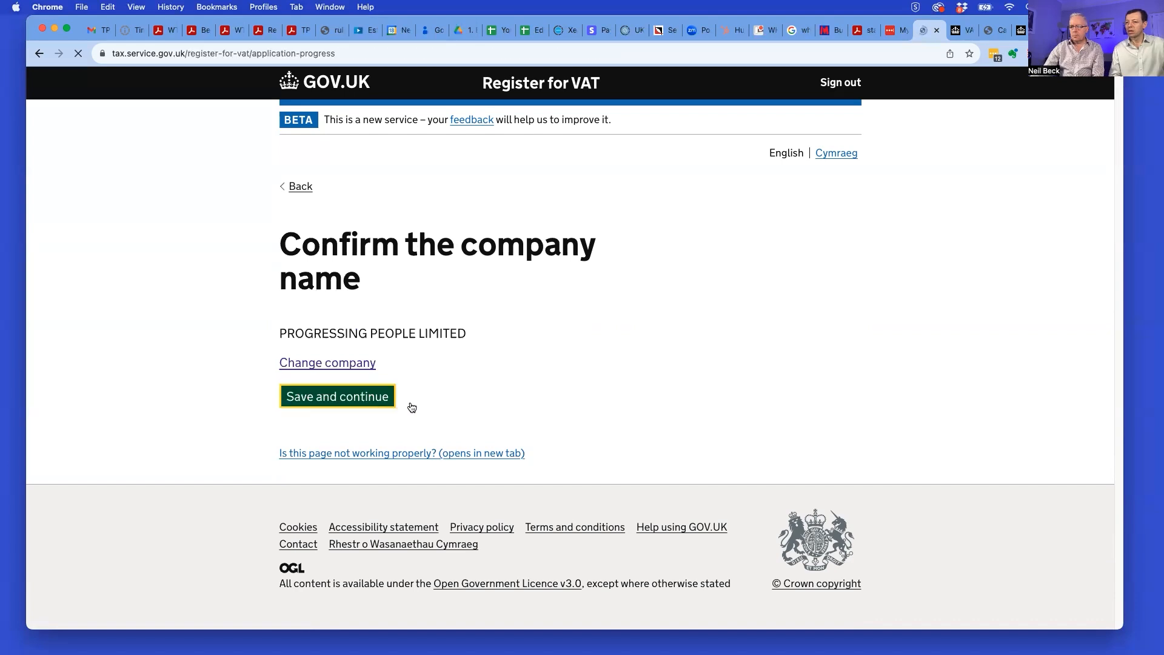
- Complete your personal information with the applicant's name, date of birth and National Insurance number, giving Director as the role in the business
scroll(420, 394, "down", 5)
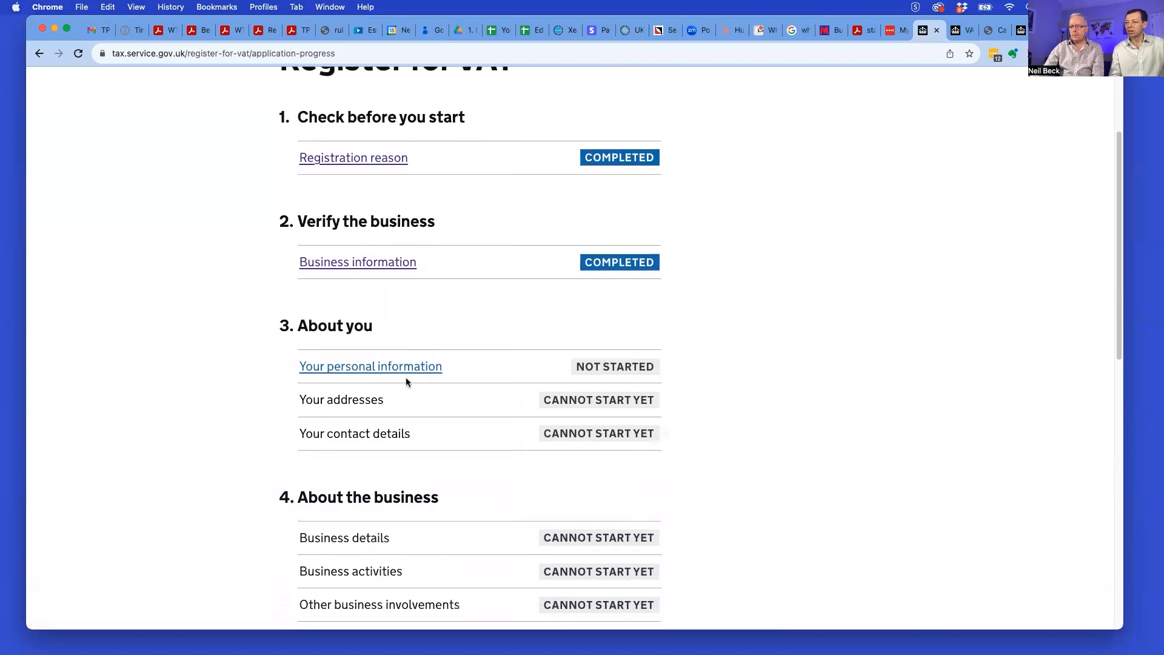
left_click(406, 368)
left_click(414, 347)
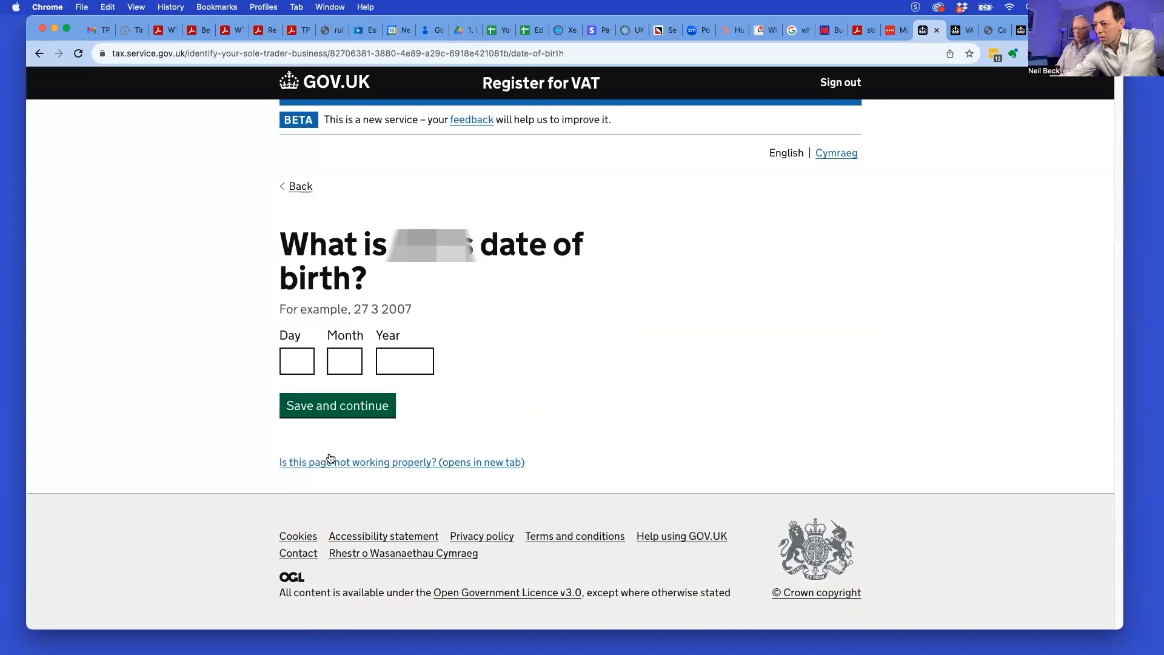
left_click(295, 359)
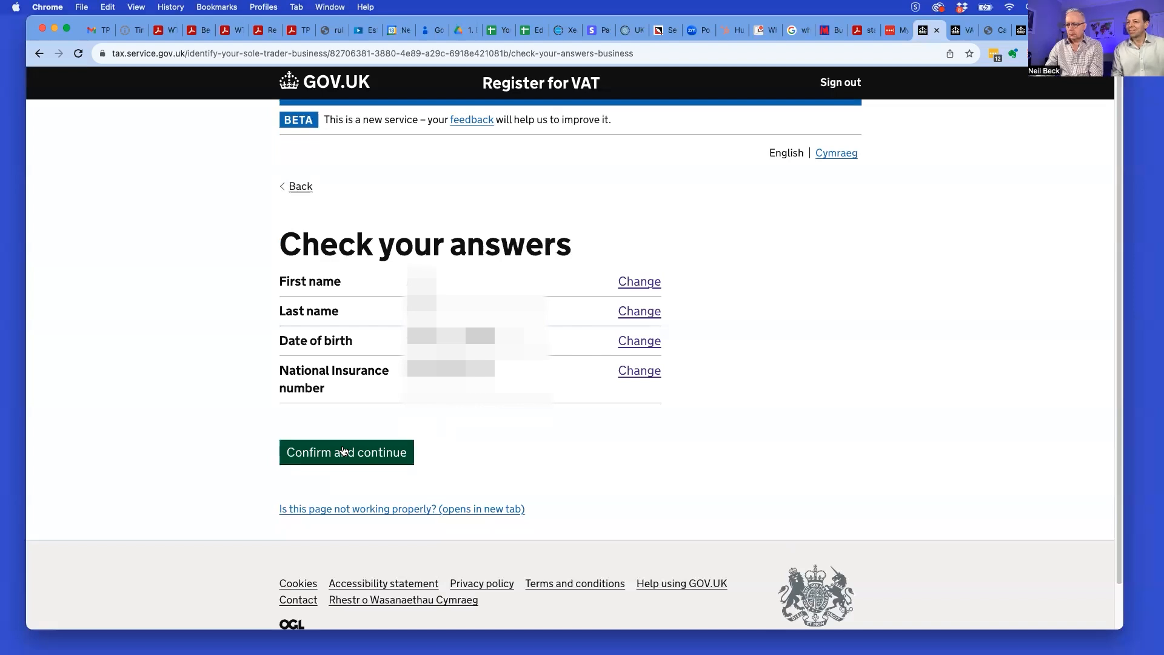
left_click(343, 451)
left_click(294, 318)
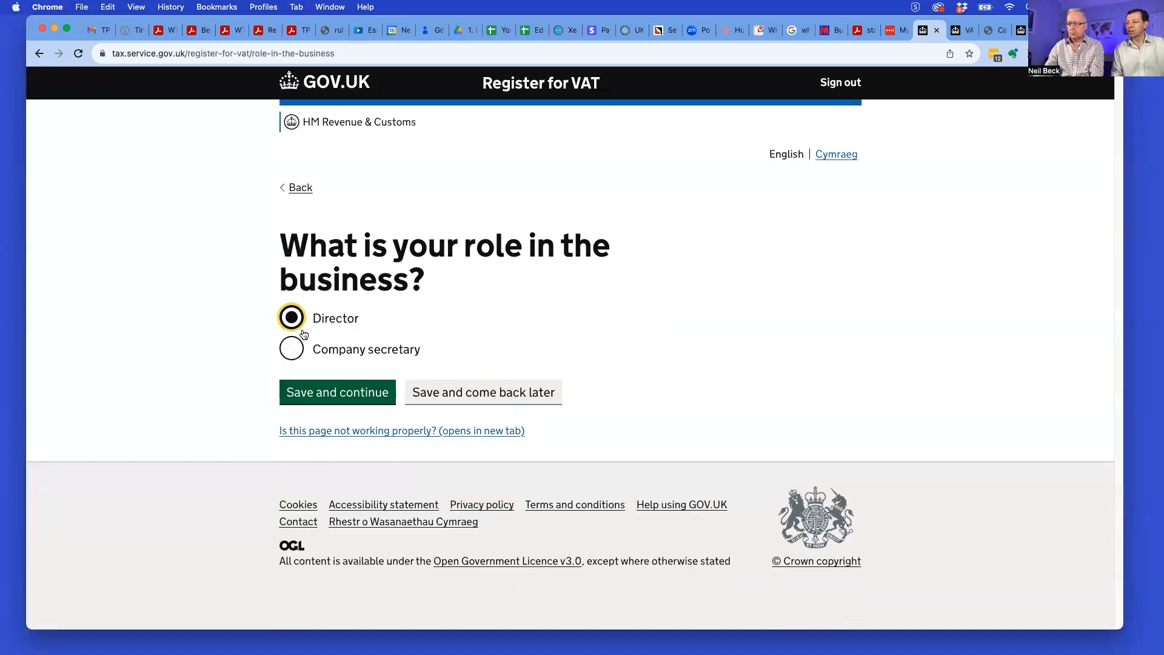
left_click(338, 395)
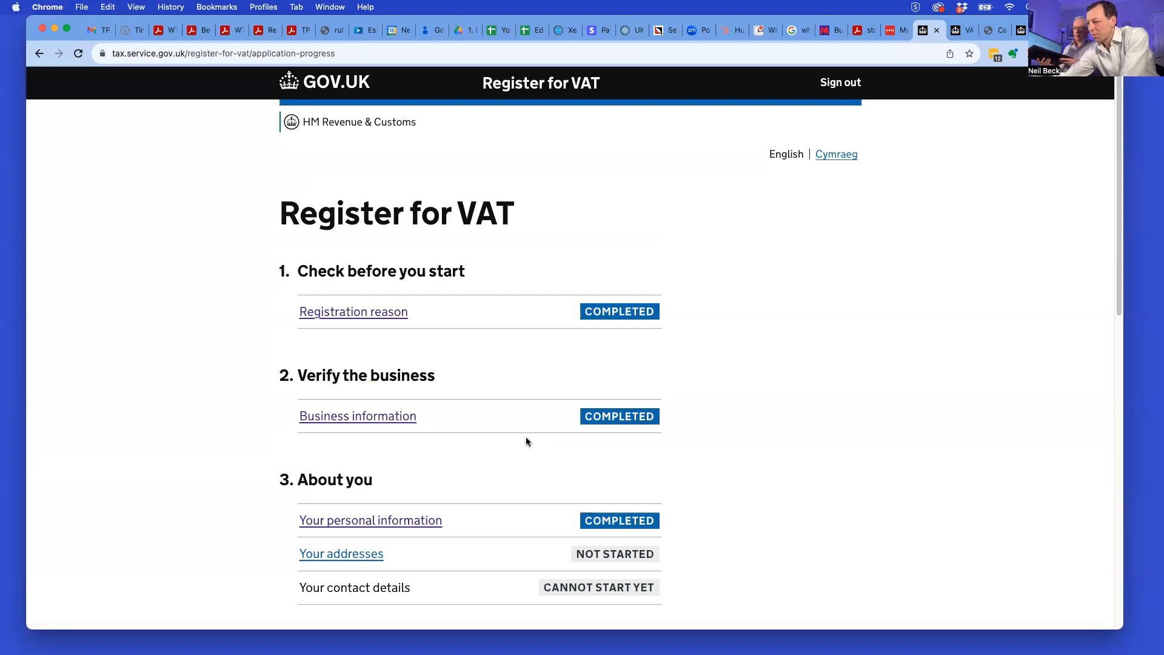
- Start the addresses section and provide the current home address, with England as the country, confirming the address found
scroll(488, 558, "down", 3)
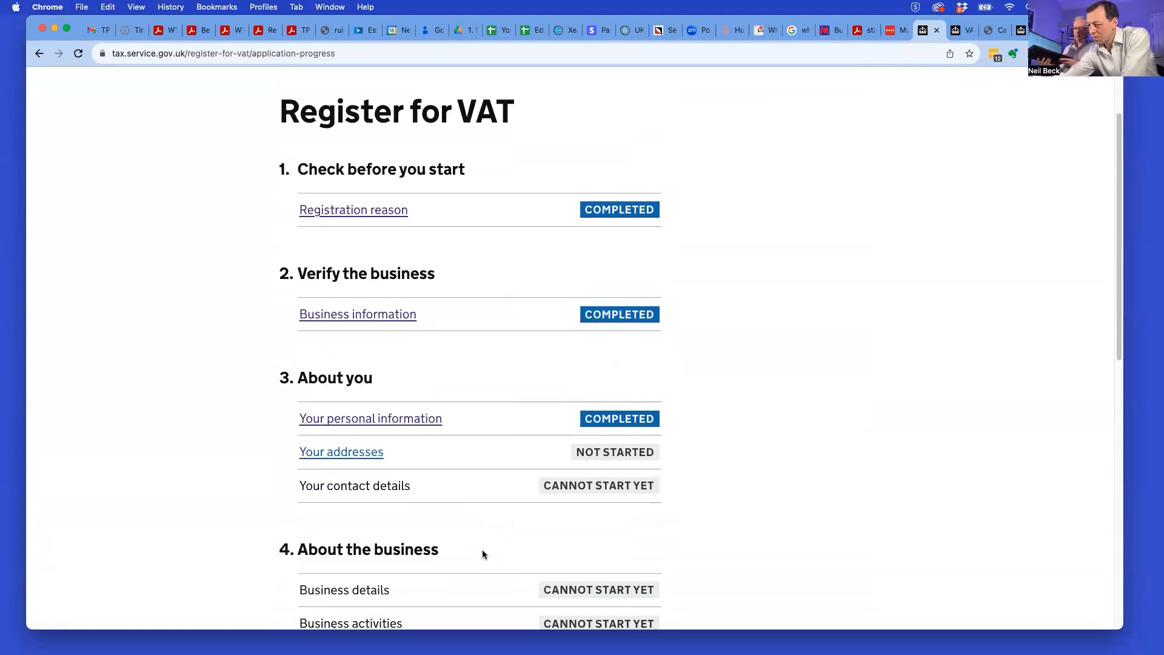
left_click(337, 452)
left_click(372, 282)
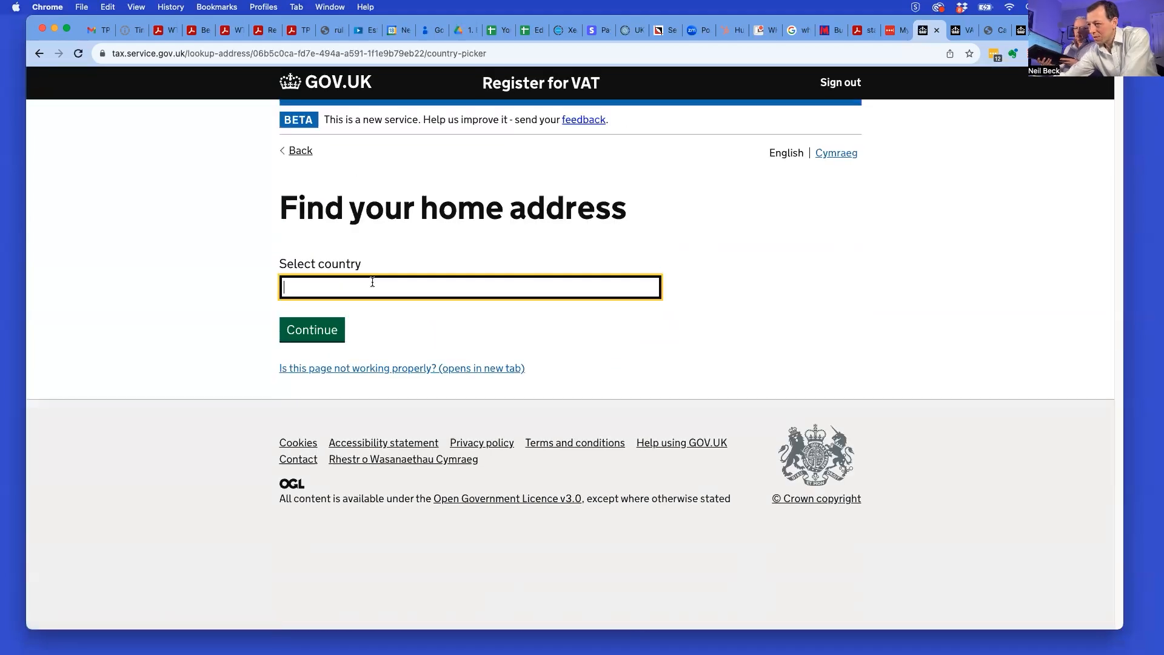
type("e")
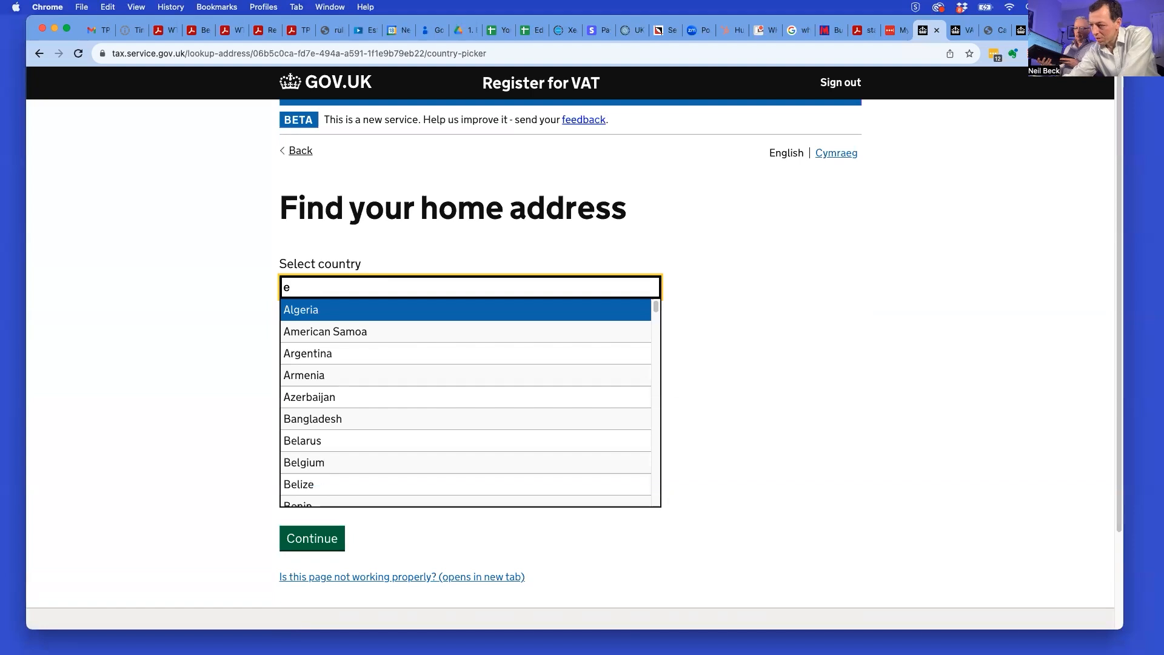
type("ng")
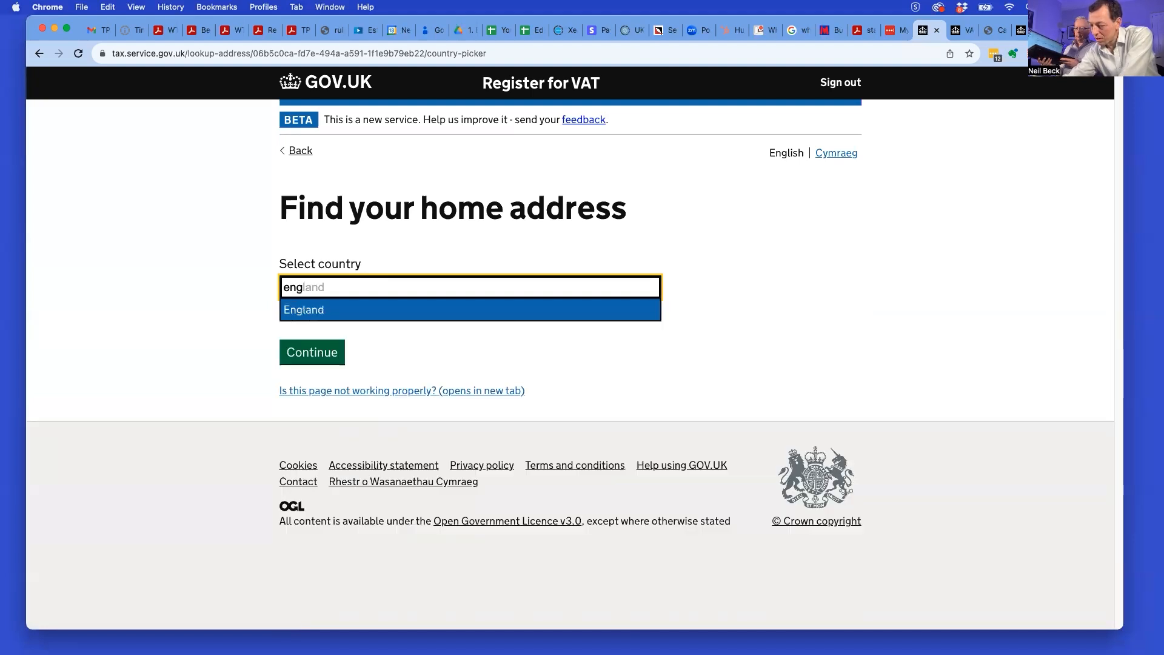
left_click(355, 313)
left_click(314, 330)
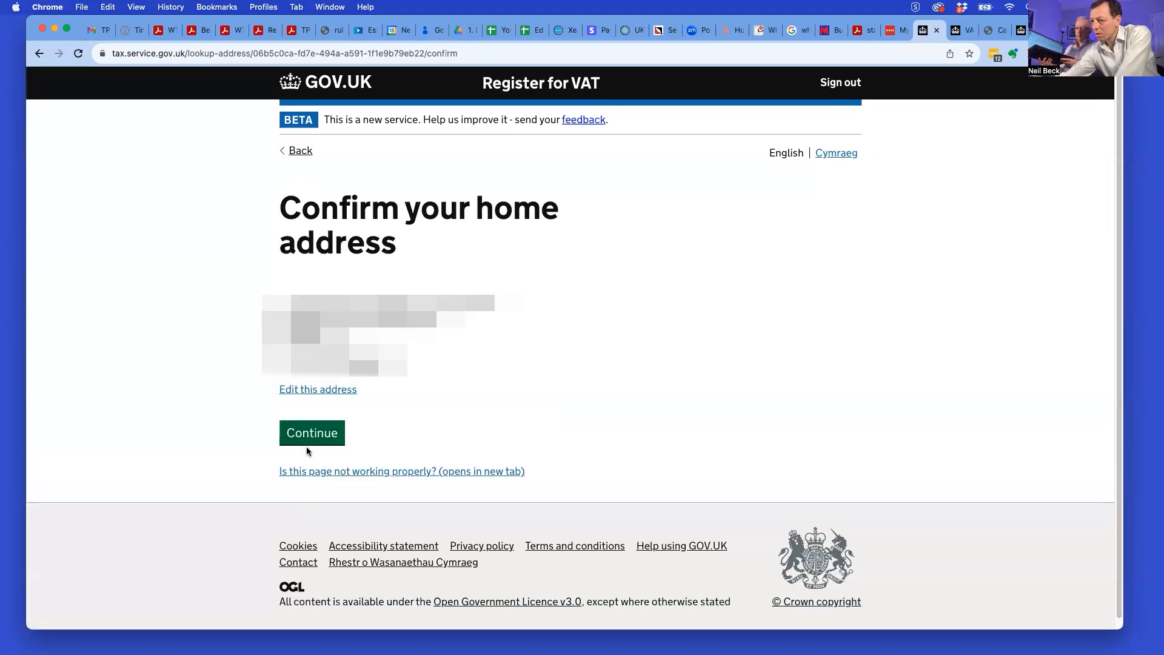
left_click(314, 433)
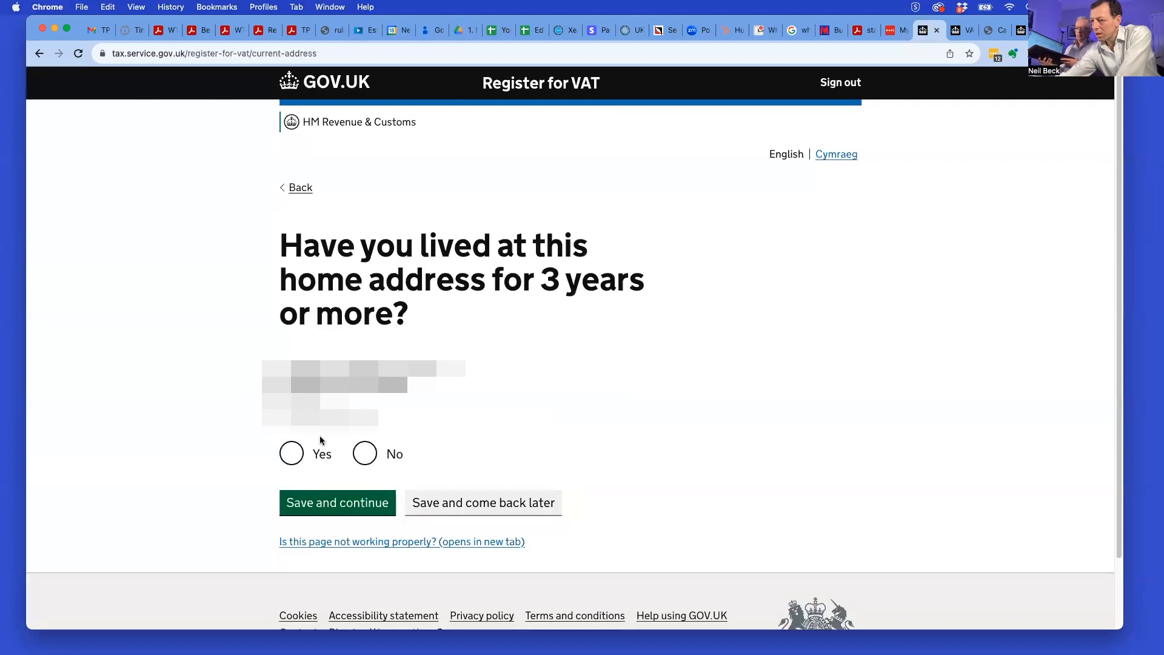
- Answer No to living at this home address for 3 years or more, and confirm a previous home address in England
left_click(337, 503)
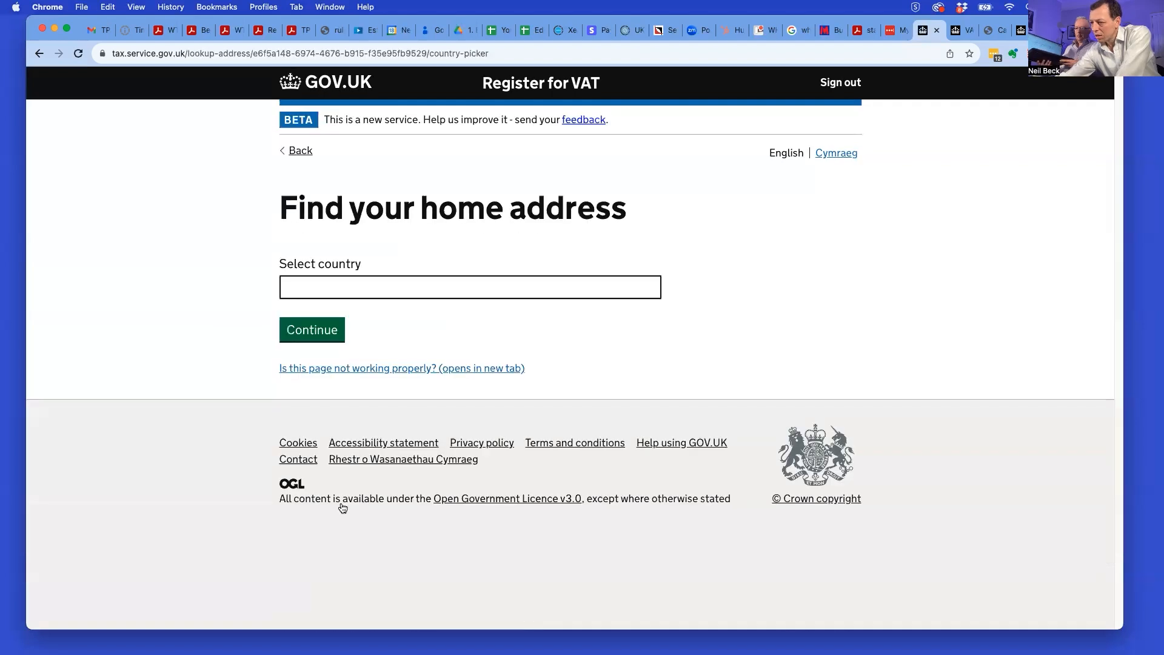
left_click(390, 285)
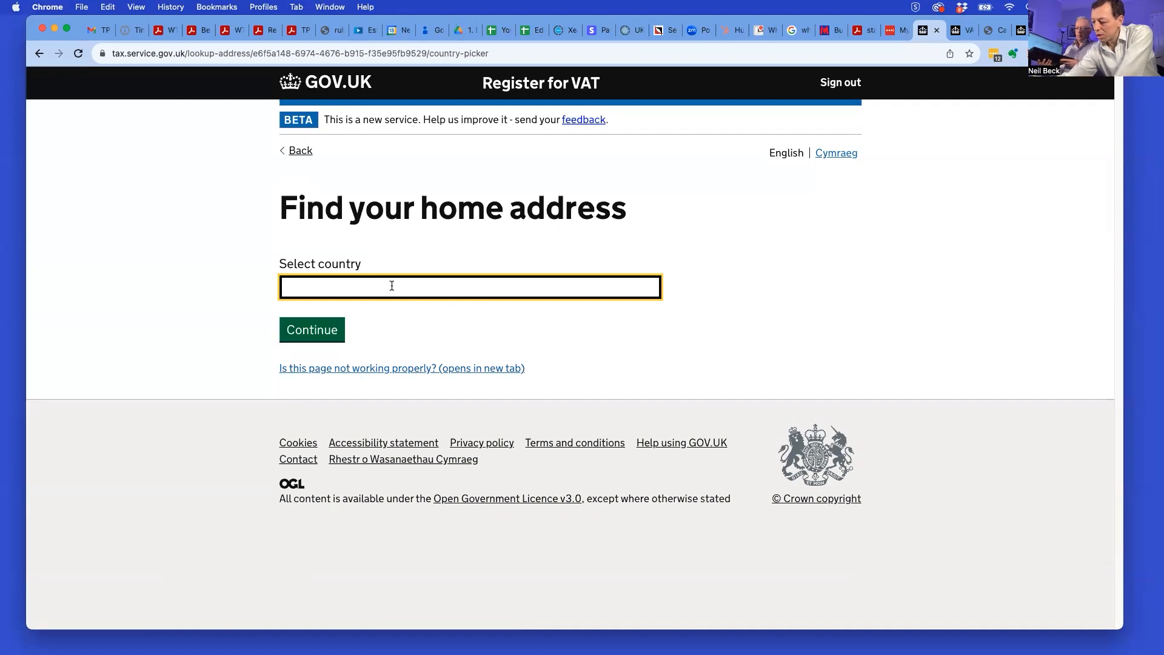
type("eng")
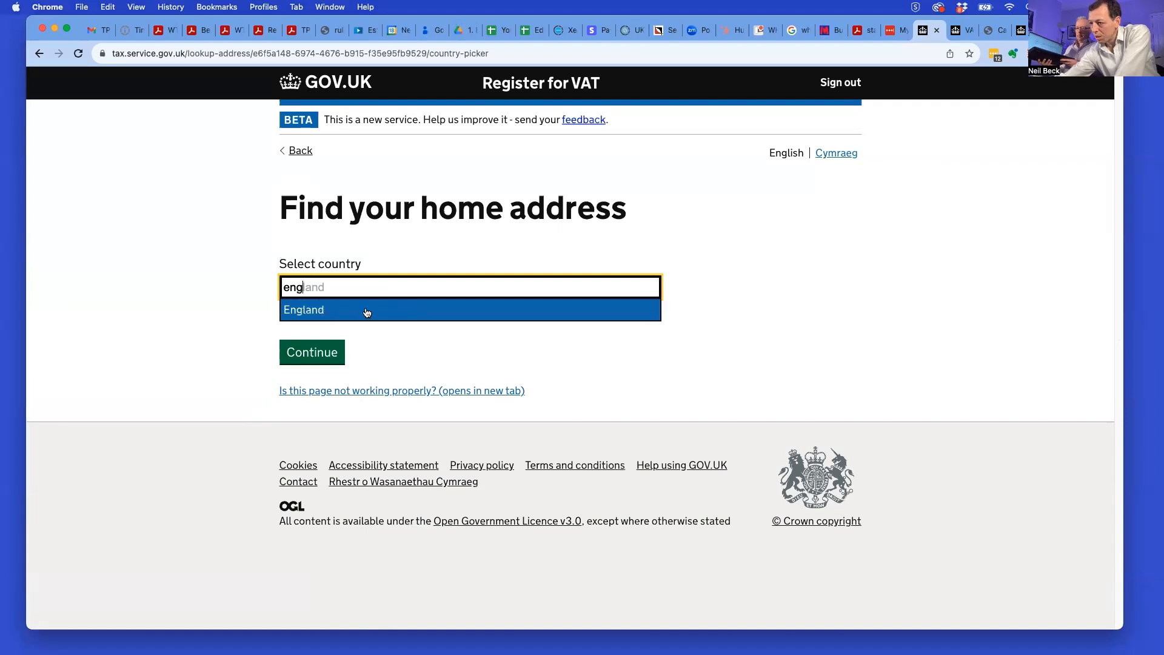
left_click(367, 313)
left_click(312, 330)
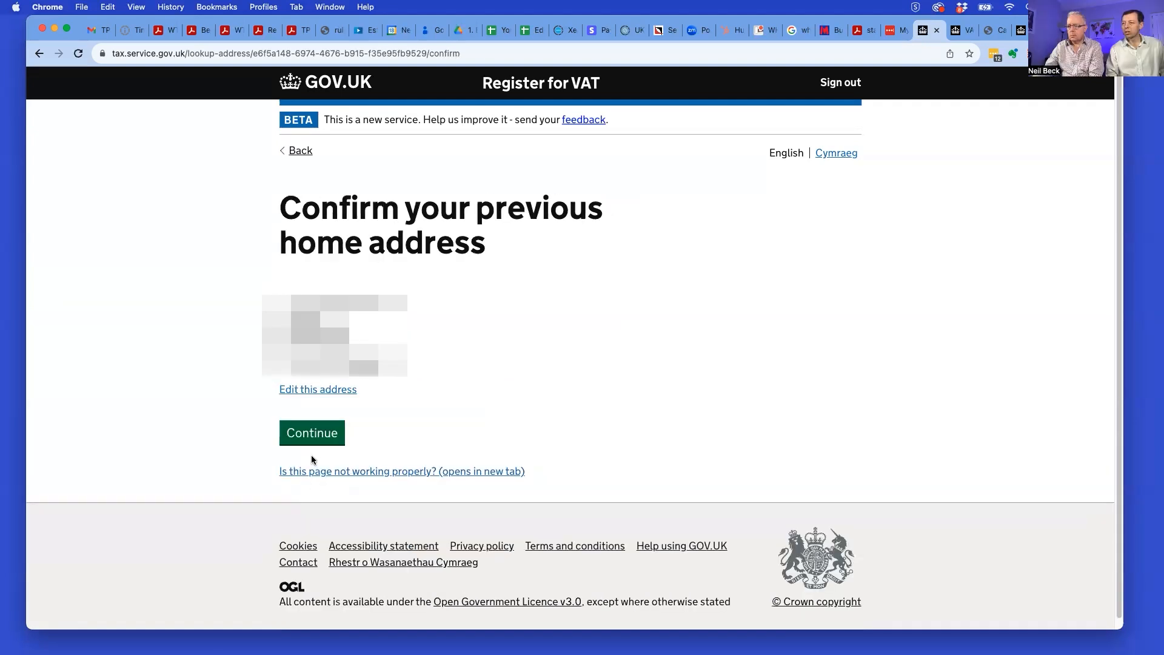
left_click(318, 436)
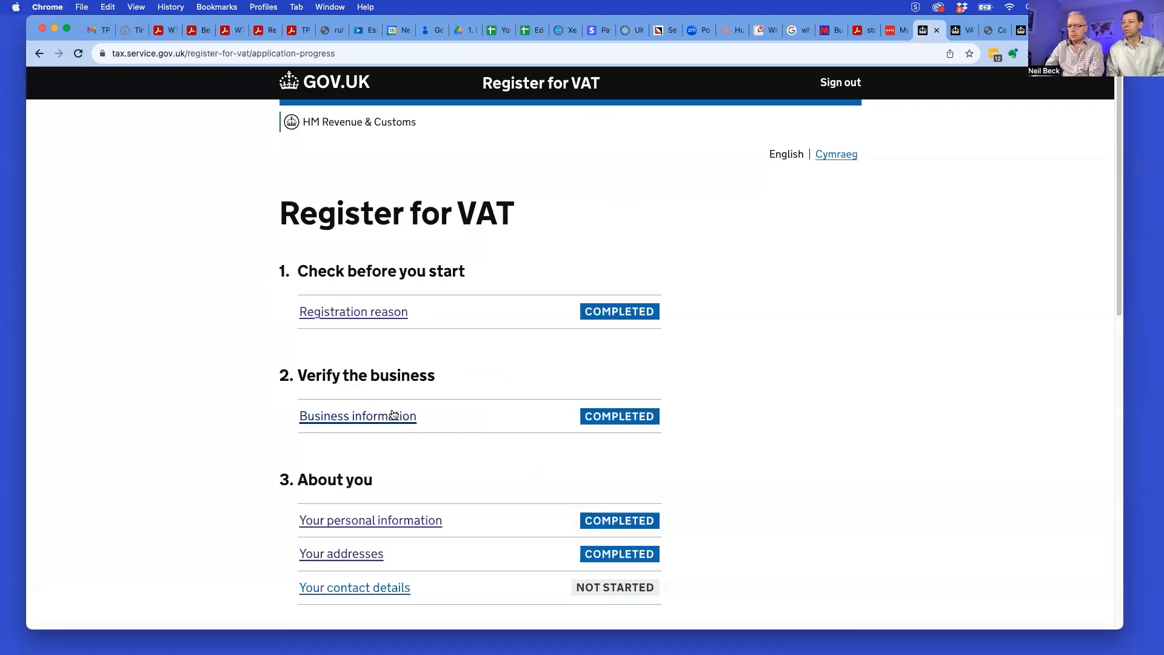
- Complete your contact details, submitting the applicant's email address and continuing past its confirmation
scroll(393, 415, "down", 5)
left_click(363, 313)
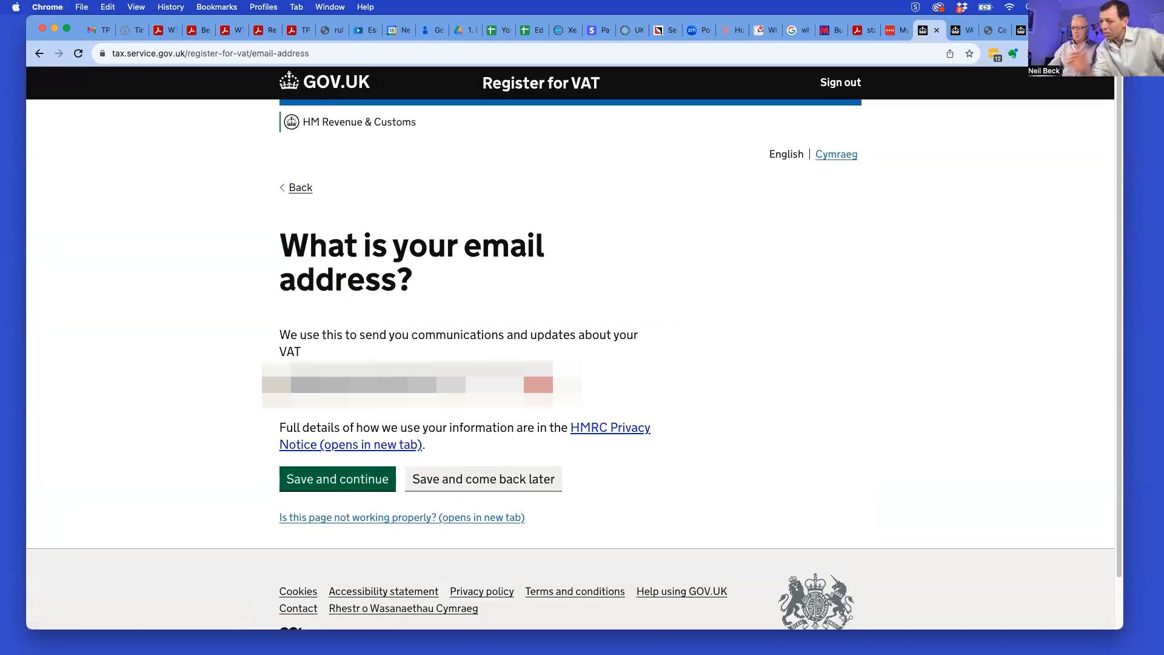
left_click(334, 481)
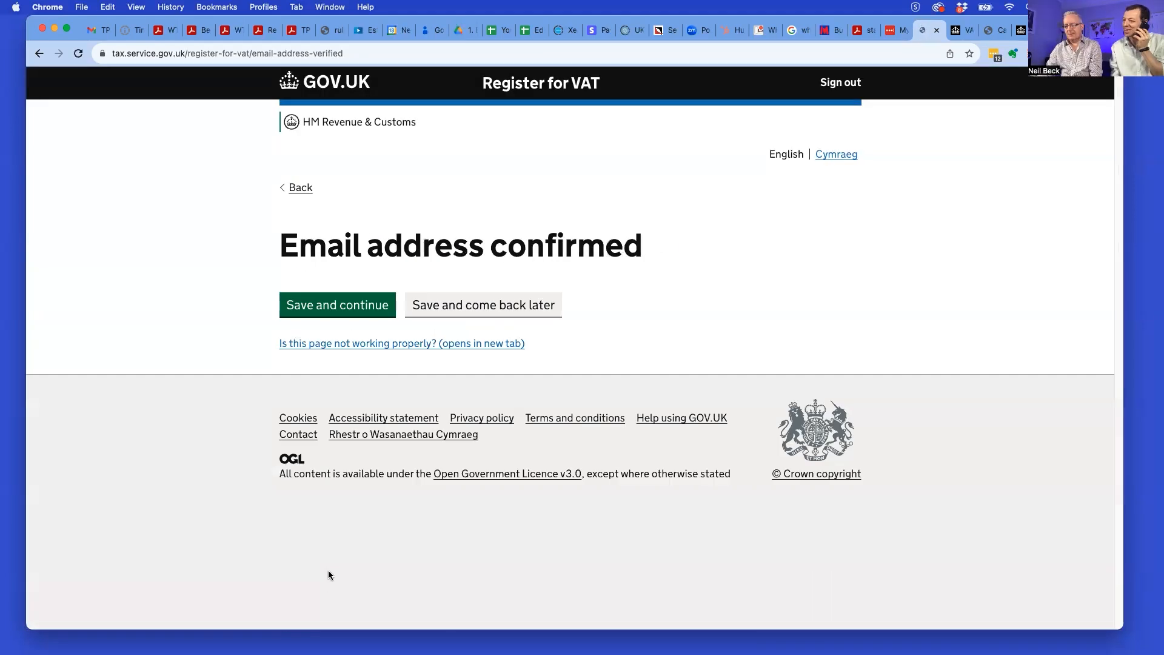
left_click(339, 305)
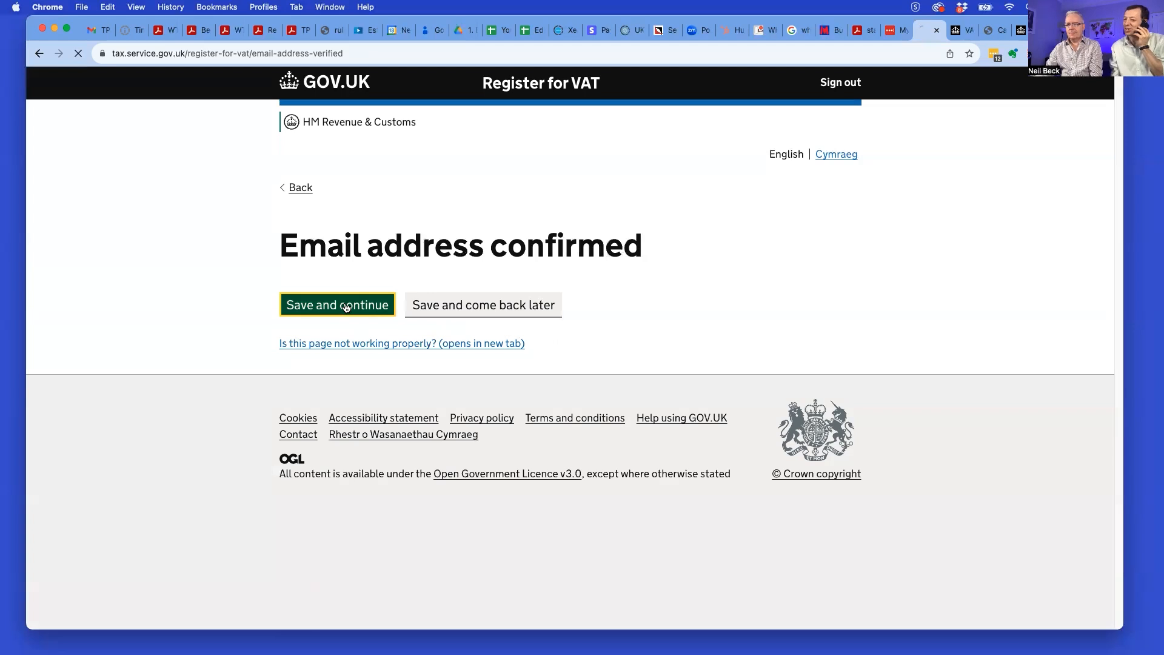
left_click(333, 442)
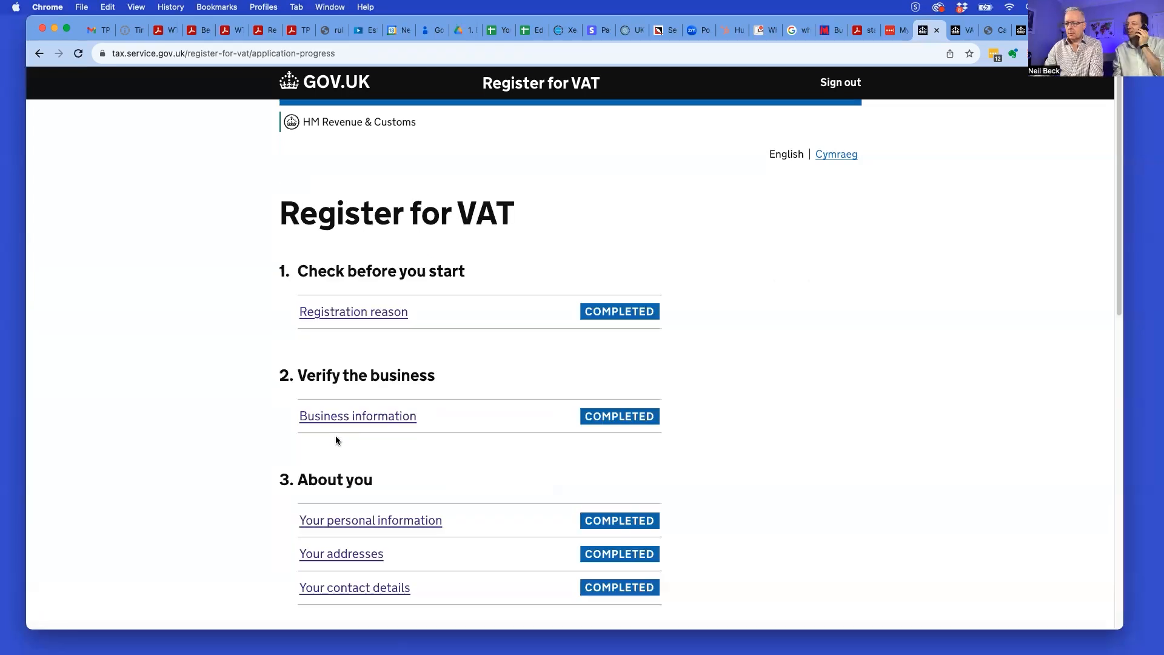
- Start the business details and answer Yes to Progressing People Limited being the trading name
scroll(343, 436, "down", 5)
scroll(347, 435, "down", 2)
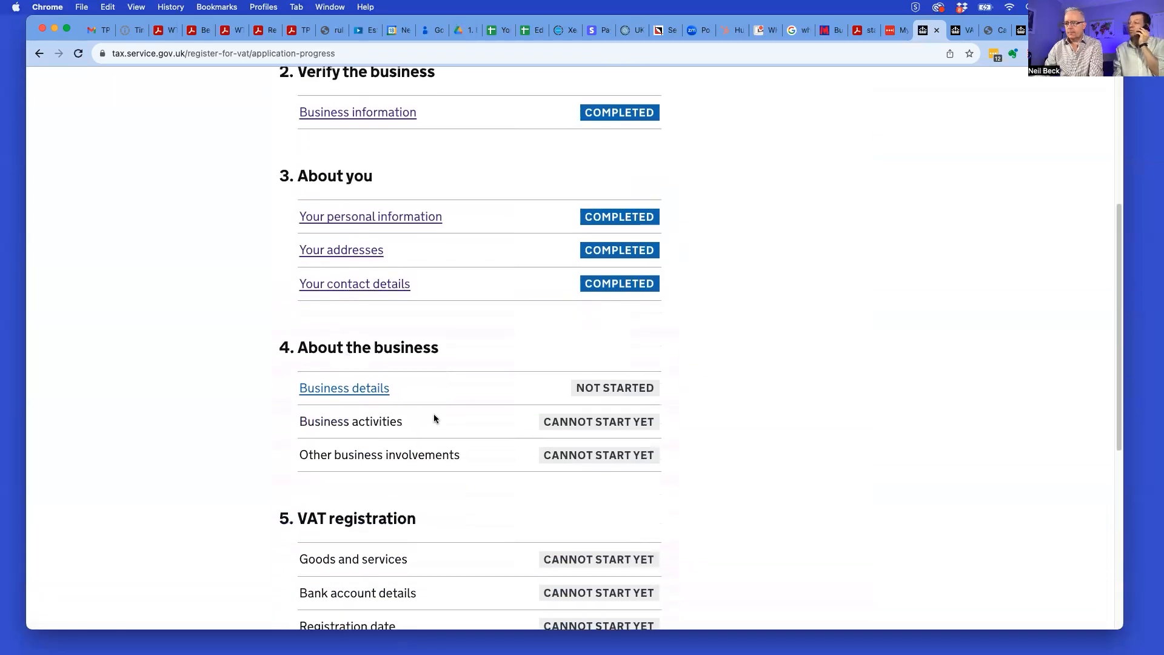
left_click(351, 391)
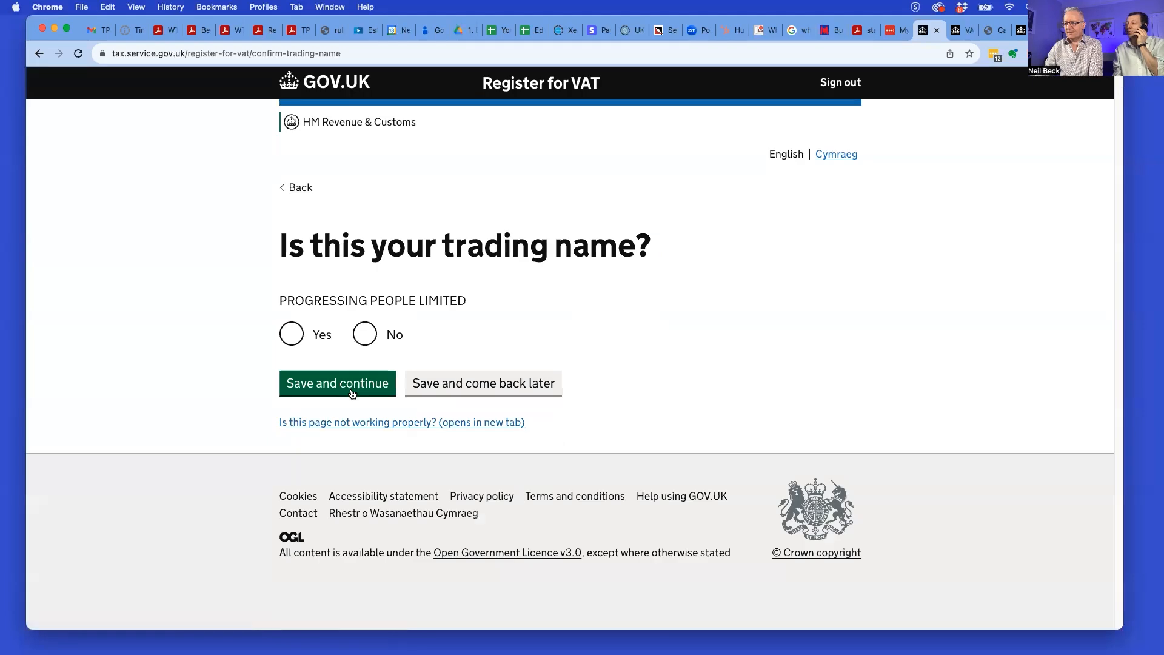
left_click(291, 334)
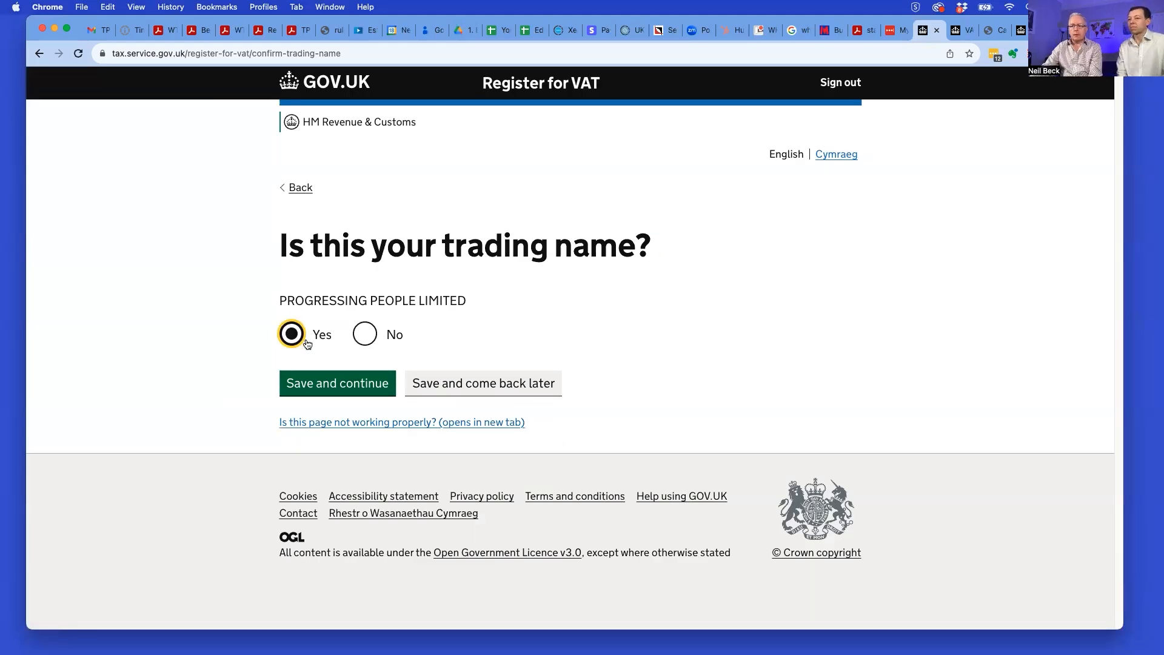
left_click(317, 385)
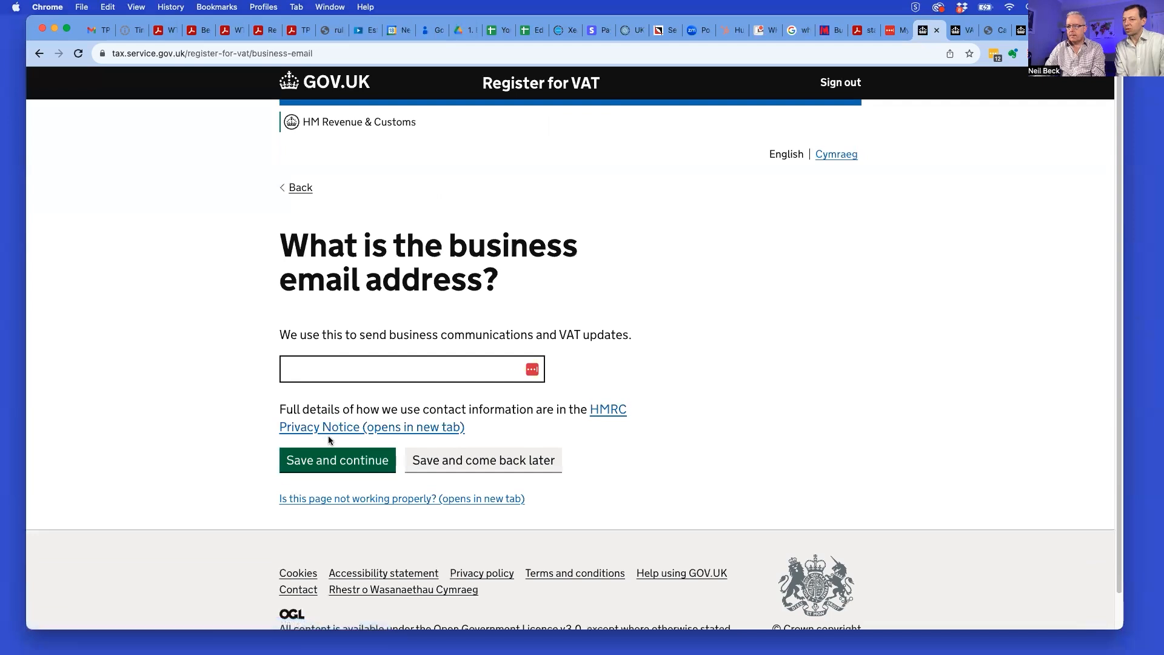
- Enter the business email address and the business telephone number, saving each answer
left_click(340, 369)
type("???")
type("?????")
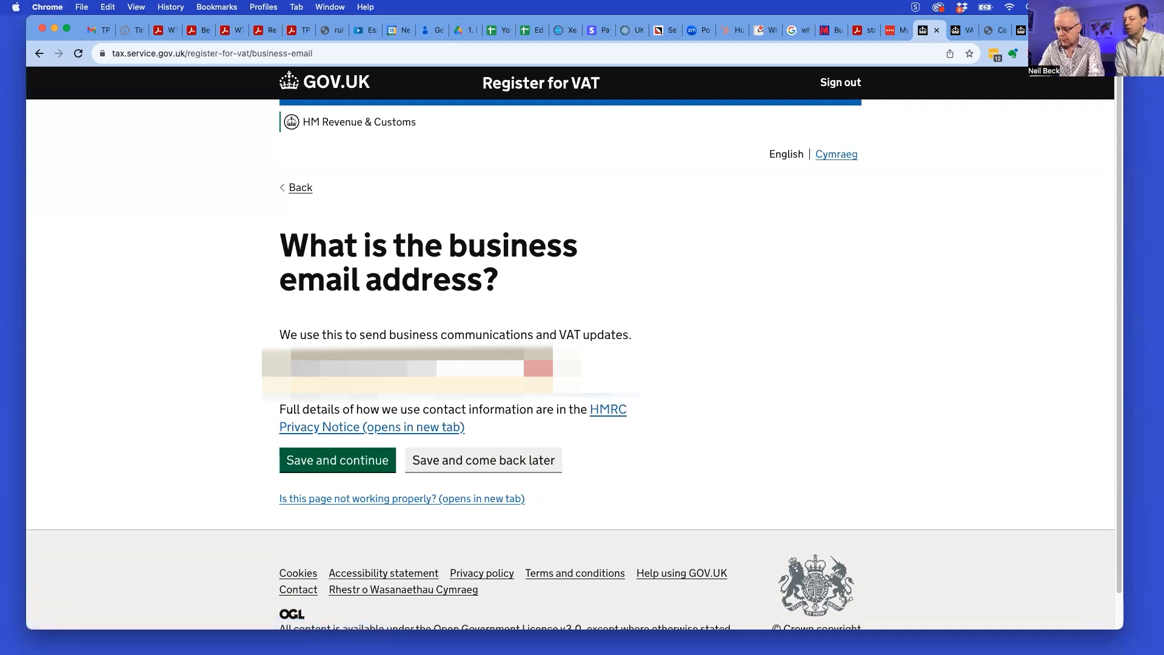
type("??")
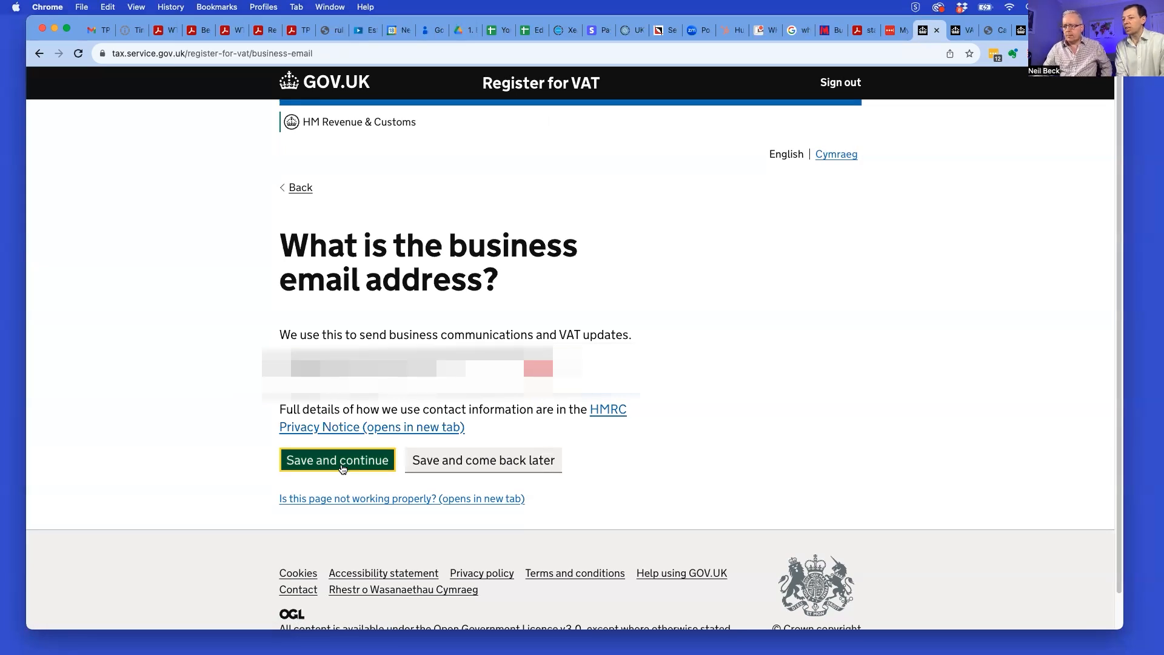
left_click(342, 468)
left_click(376, 347)
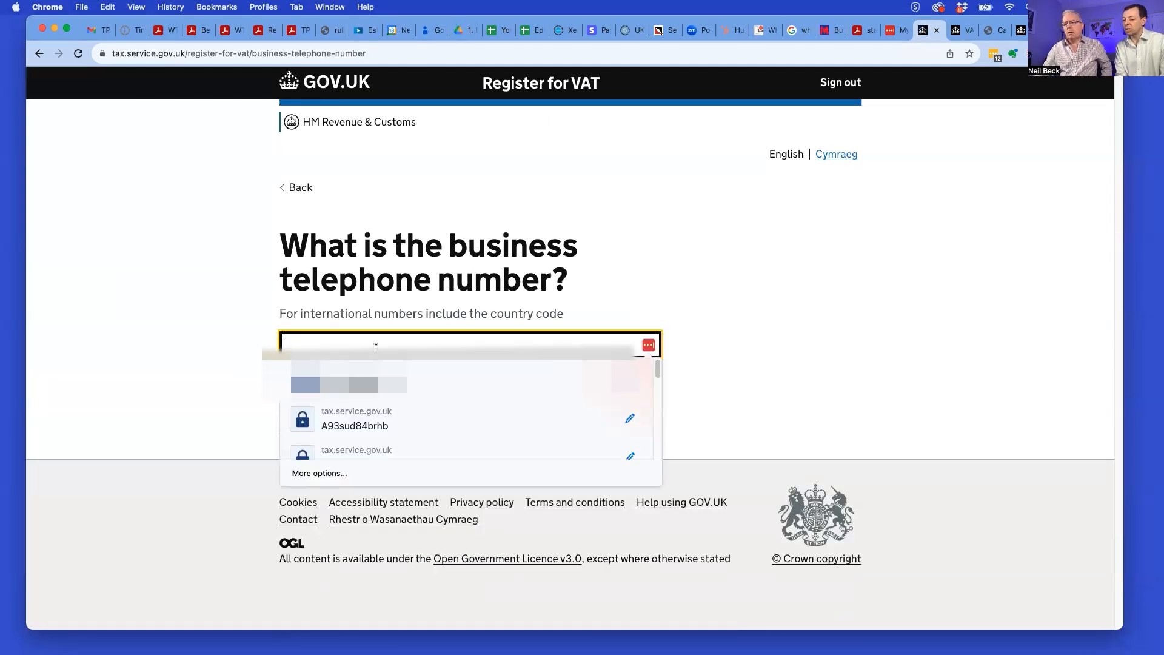
left_click(334, 397)
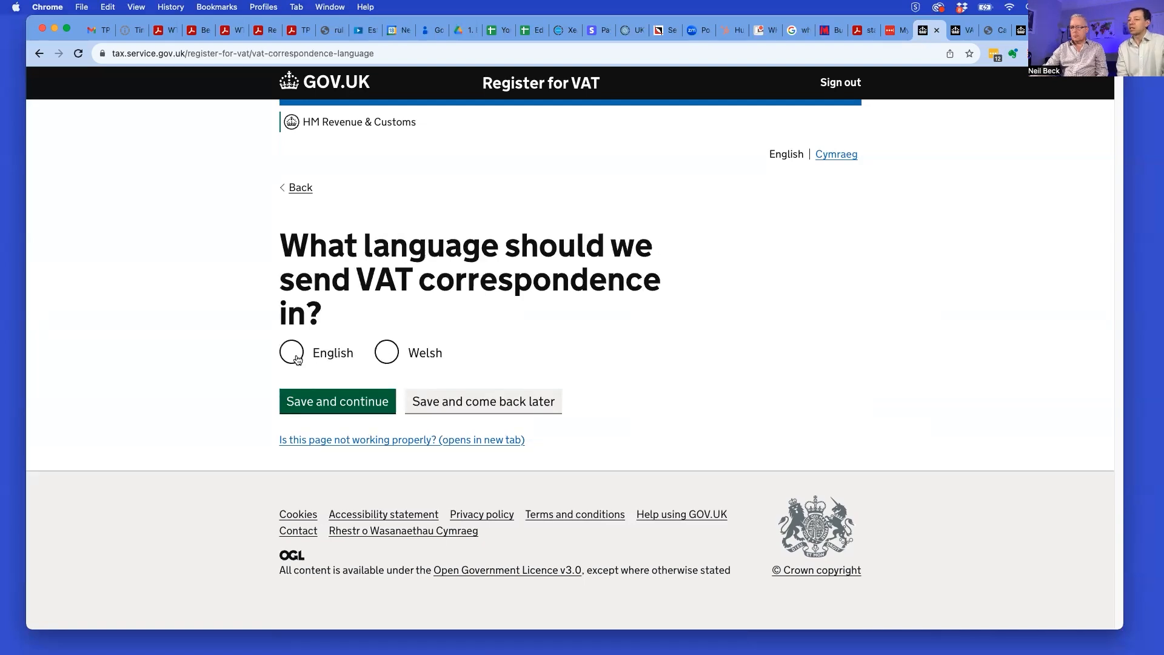
- Choose English as the VAT correspondence language and Email as the way to contact the business about VAT
left_click(297, 360)
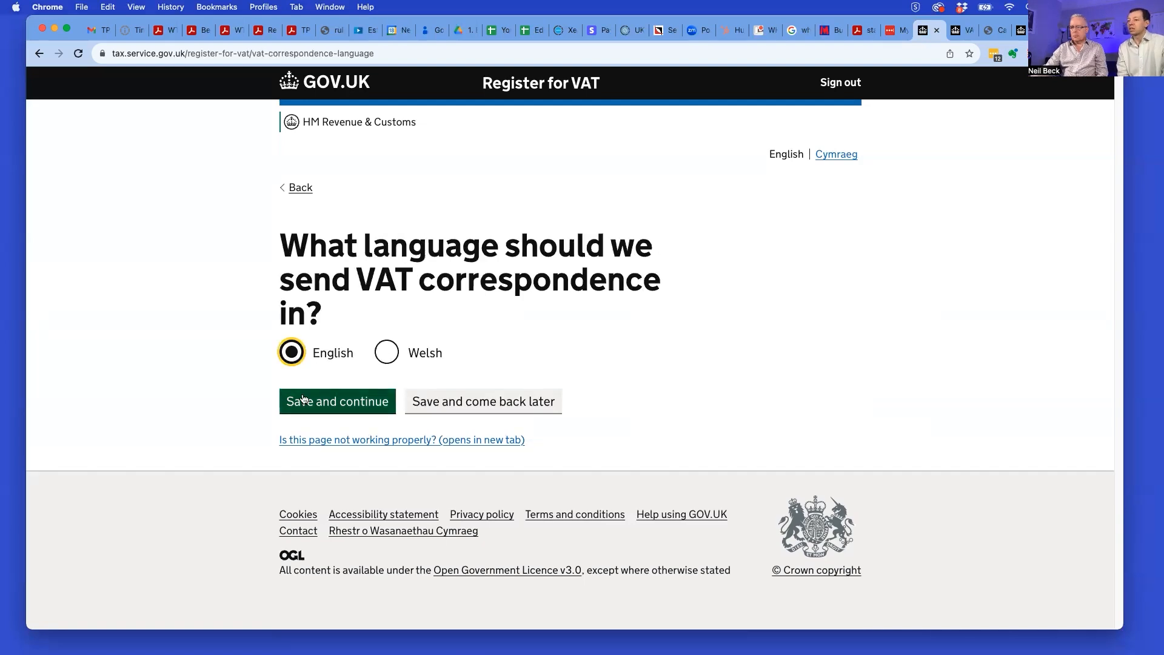
left_click(328, 403)
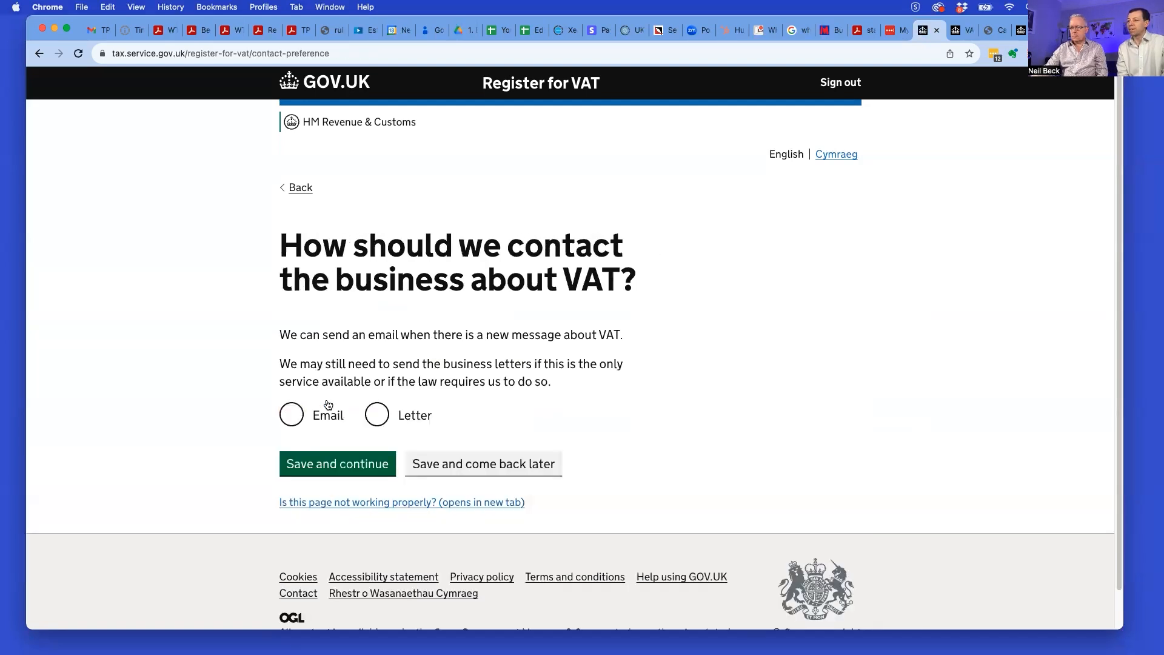
left_click(291, 416)
left_click(338, 464)
- In the business activities, answer No to buying, selling or letting land or property, and describe the business as "Management consulting SIC70229"
scroll(336, 453, "down", 5)
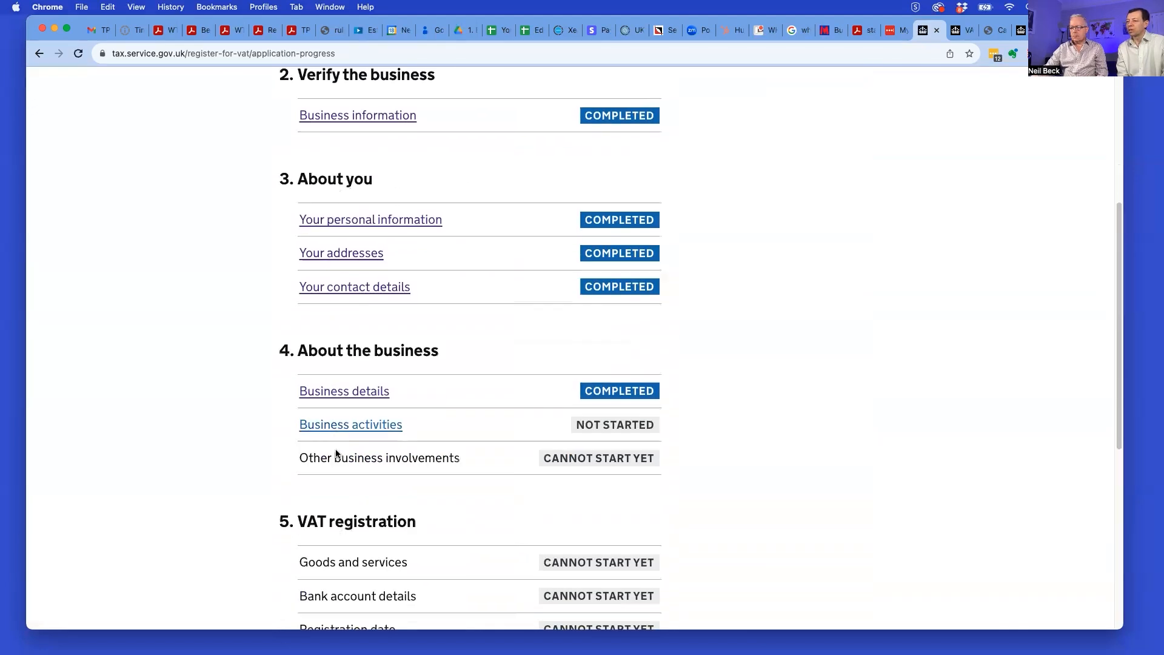
left_click(346, 427)
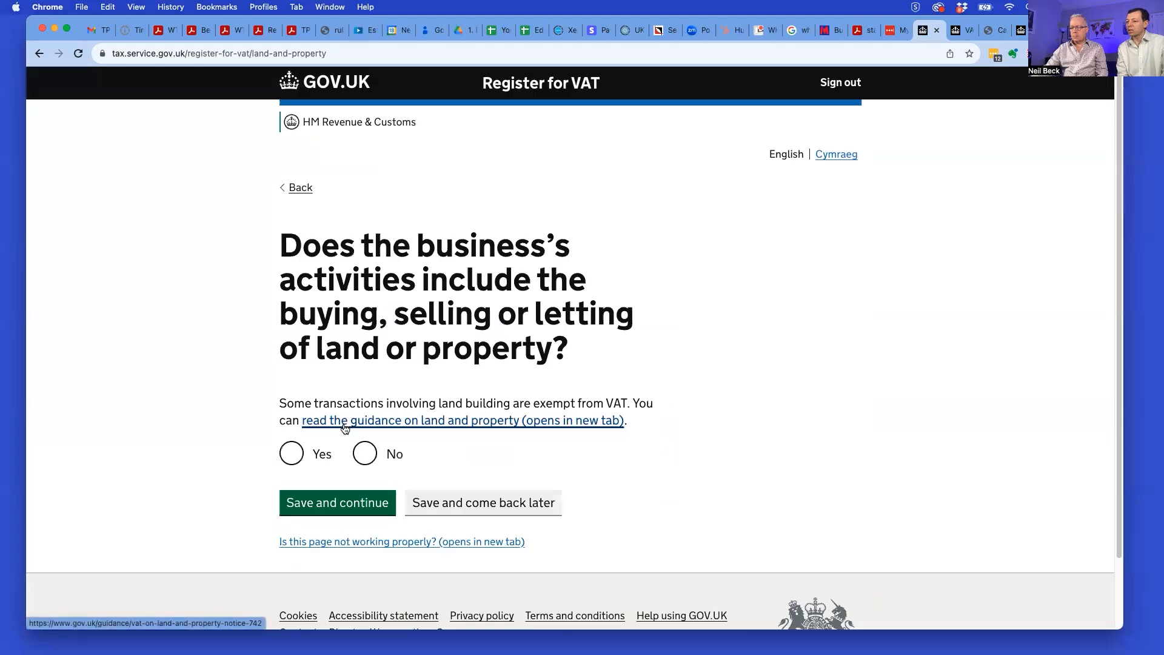
left_click(364, 445)
scroll(361, 444, "down", 2)
left_click(353, 432)
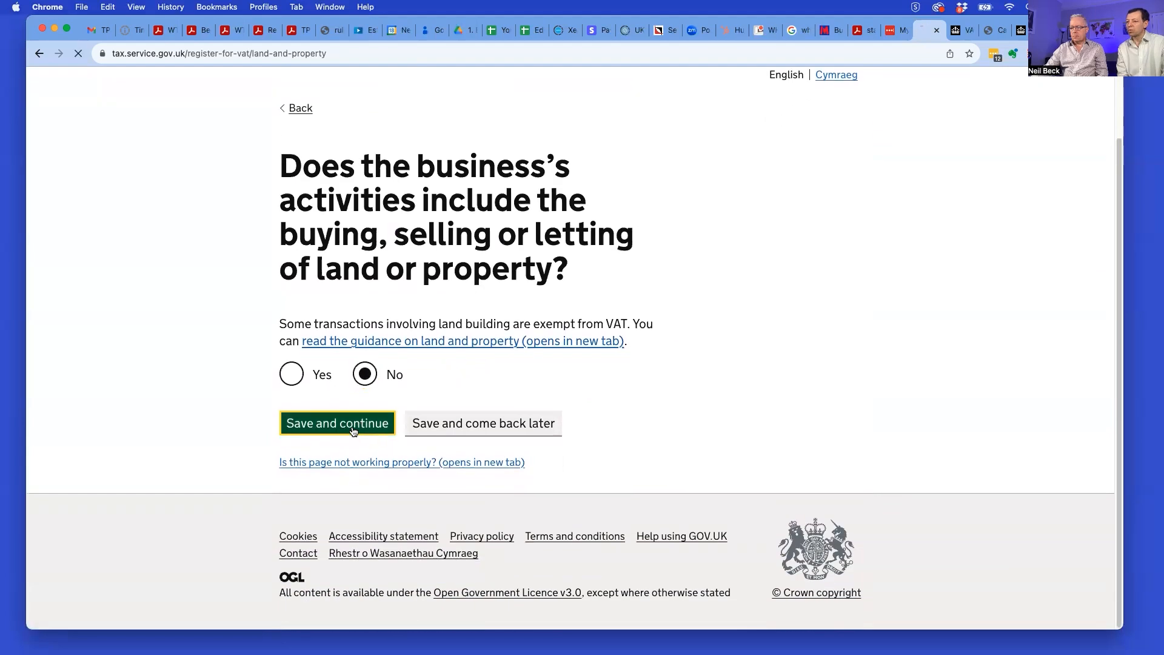
left_click(371, 360)
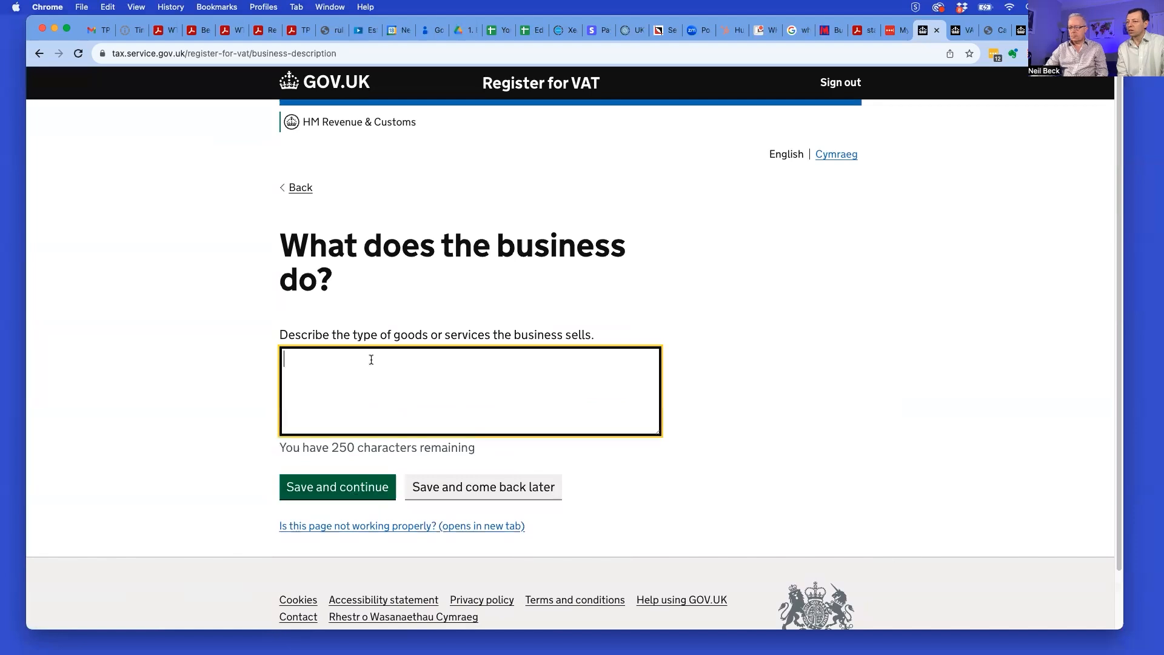
type("Management consulting SIC70229")
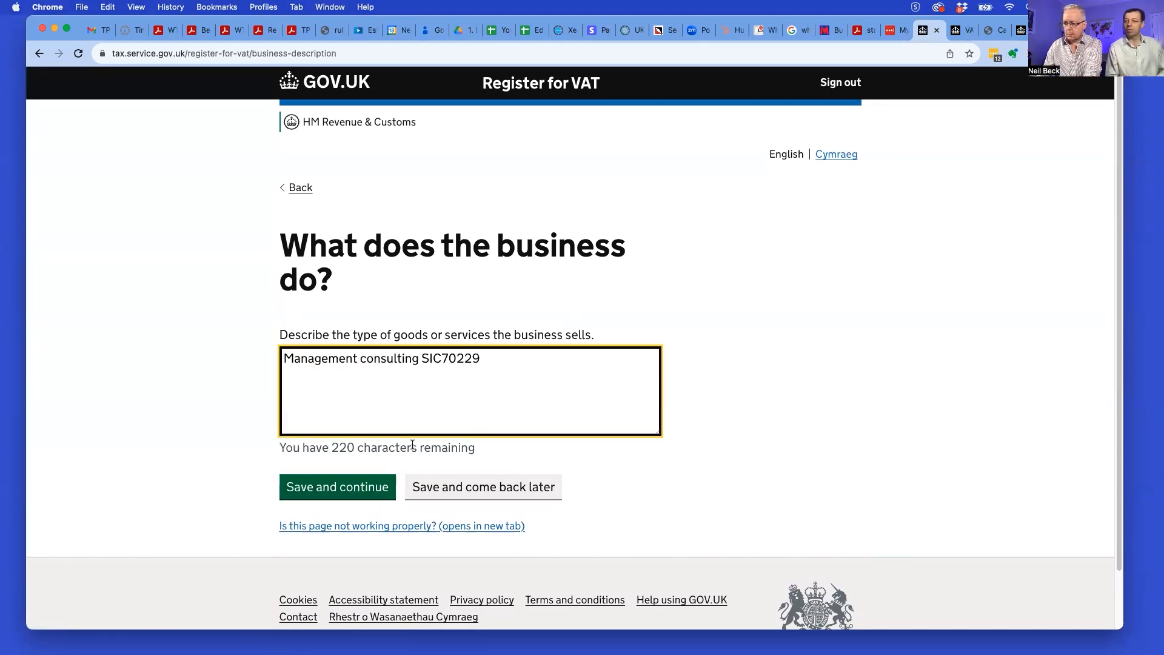
- Save the business description and proceed past the introduction to confirming the company's SIC codes
left_click(363, 492)
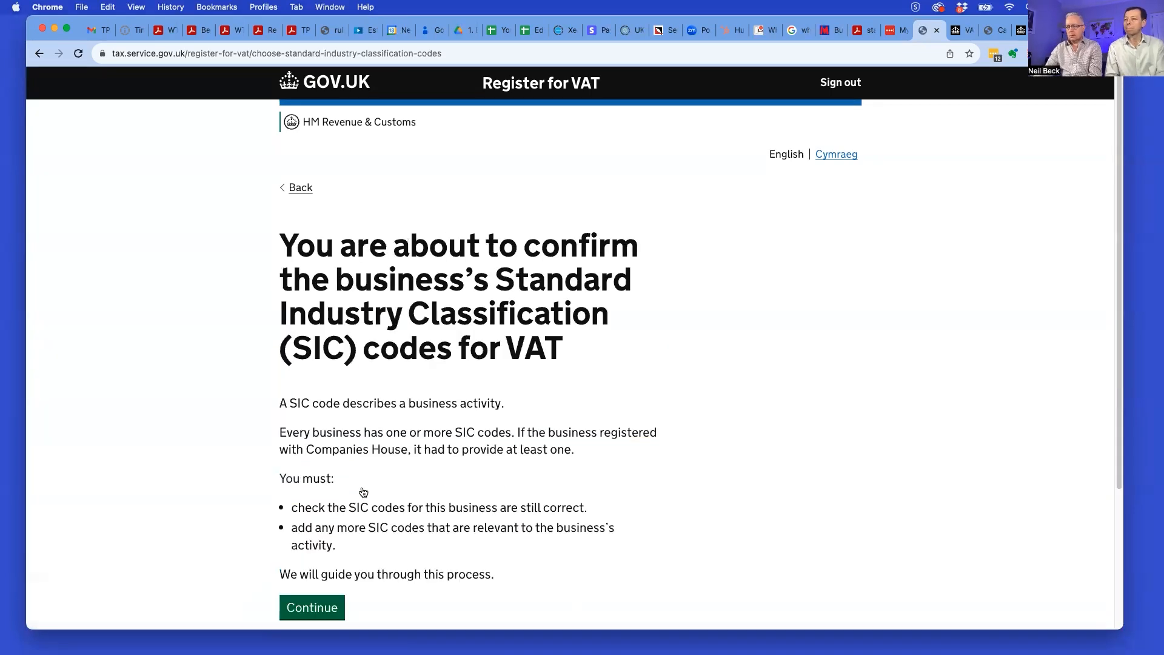
scroll(381, 478, "down", 2)
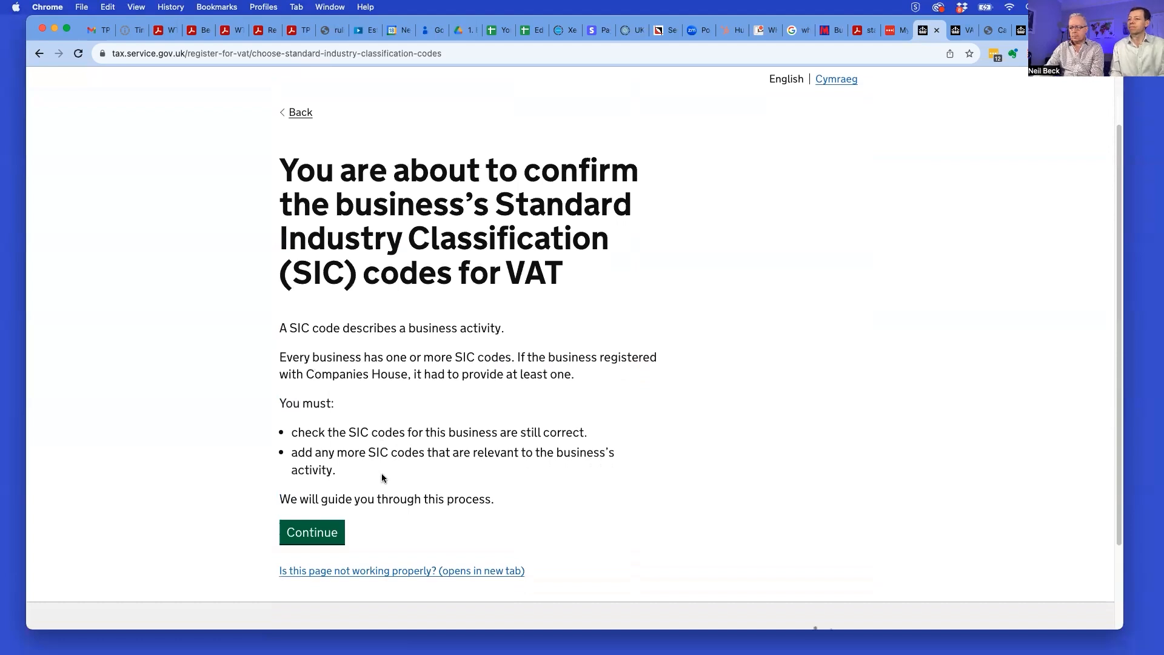
scroll(380, 473, "down", 1)
left_click(321, 511)
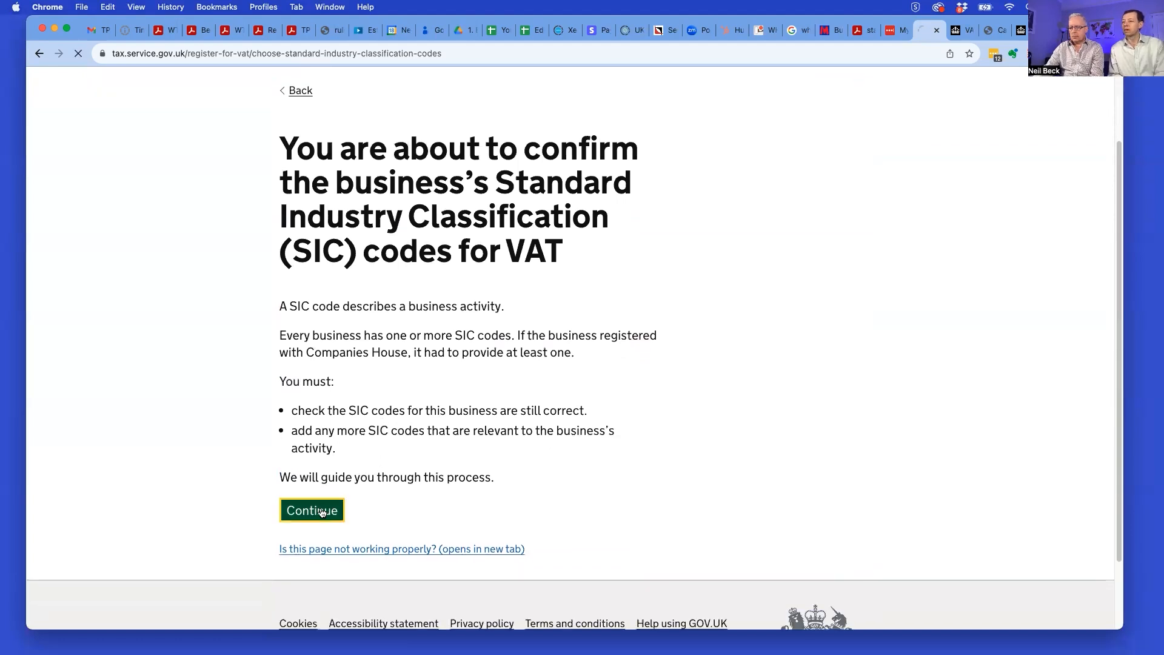
- Look up SIC code 70229 and confirm it as the company's SIC code for VAT
left_click(333, 448)
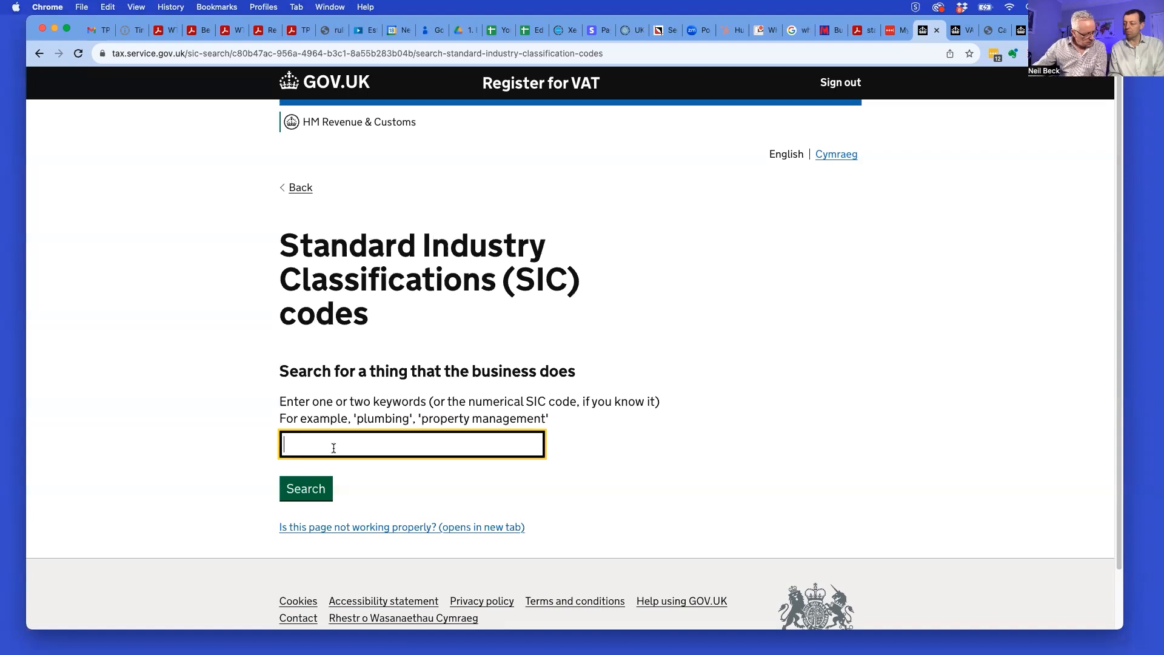
type("70")
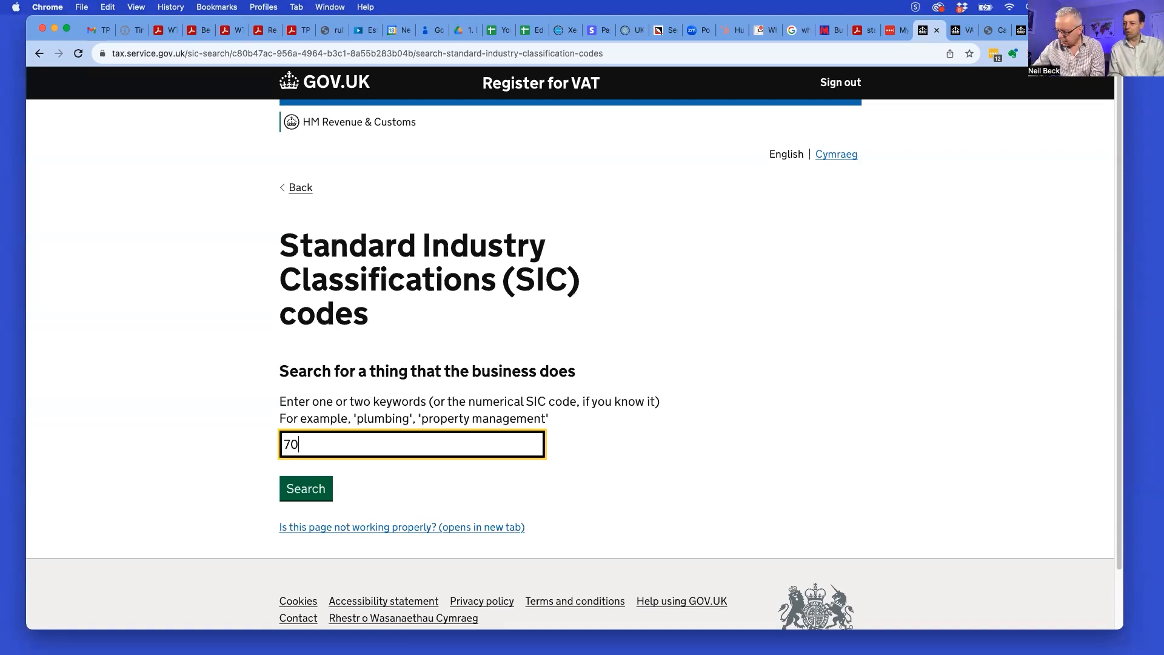
type("0229")
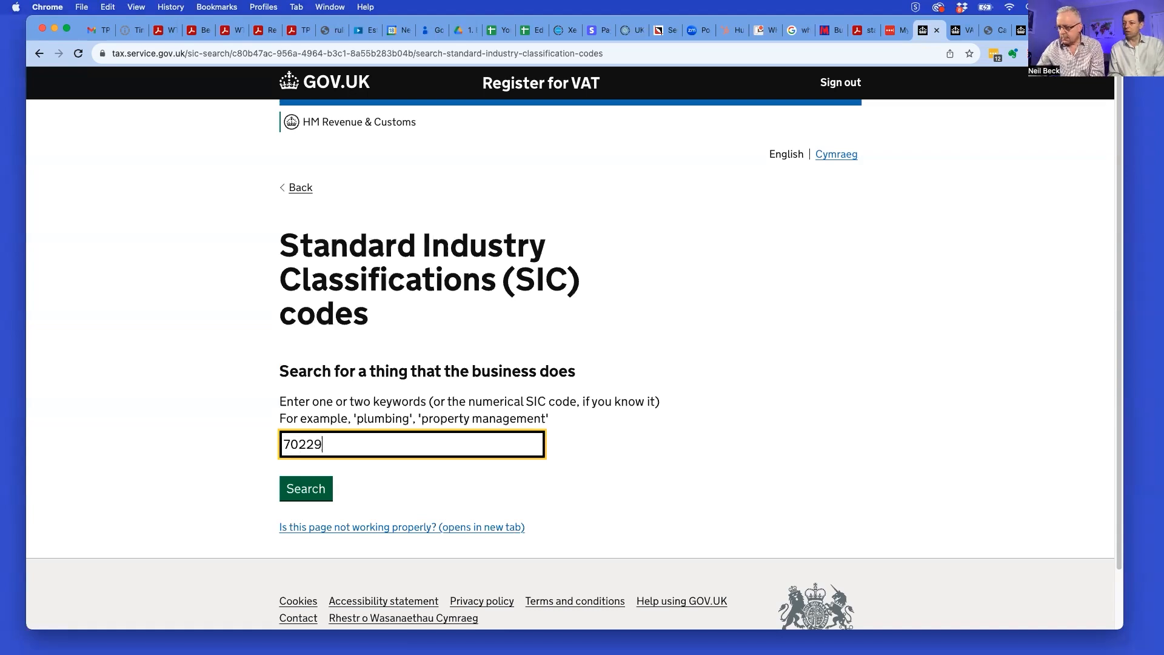
left_click(308, 489)
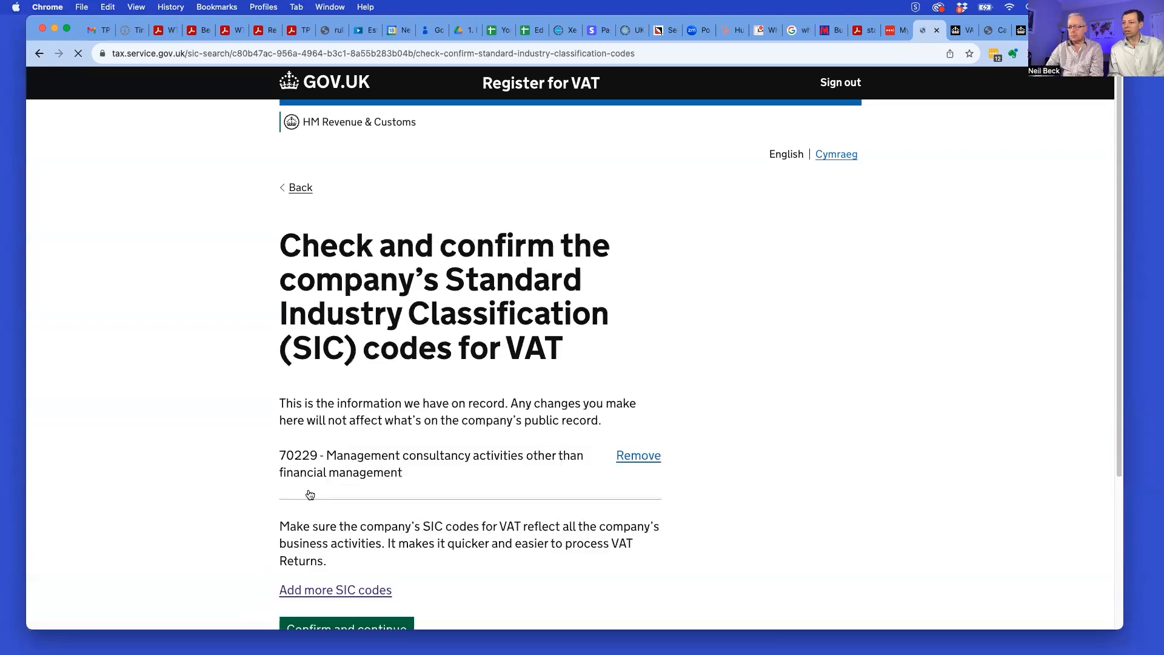
scroll(376, 473, "down", 3)
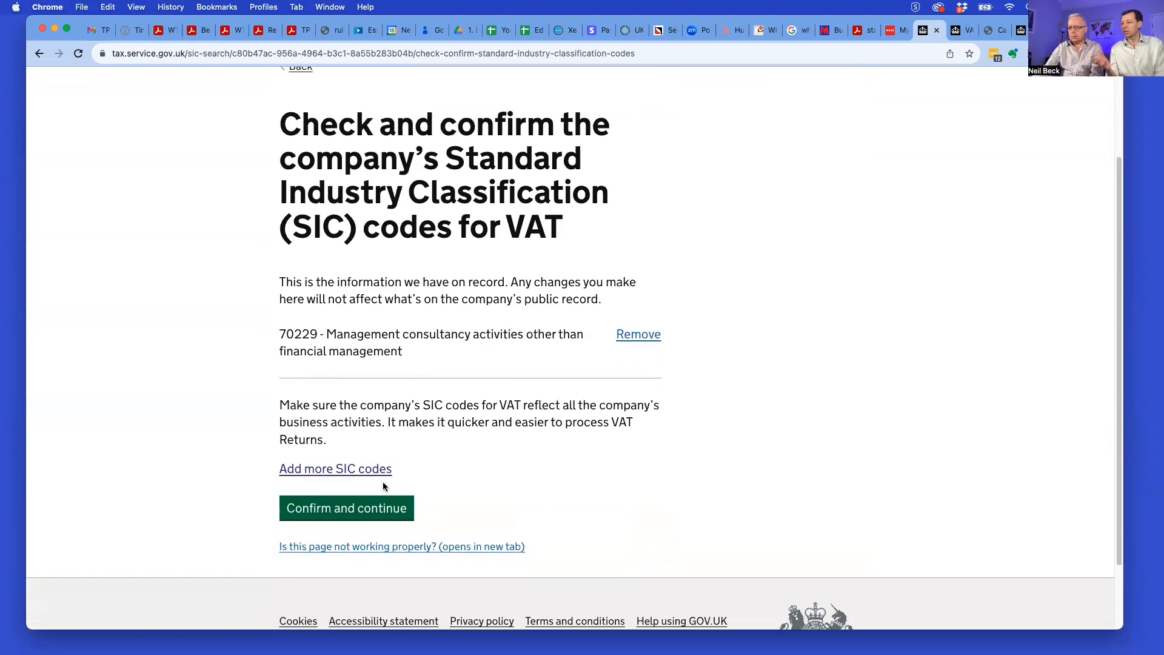
left_click(357, 508)
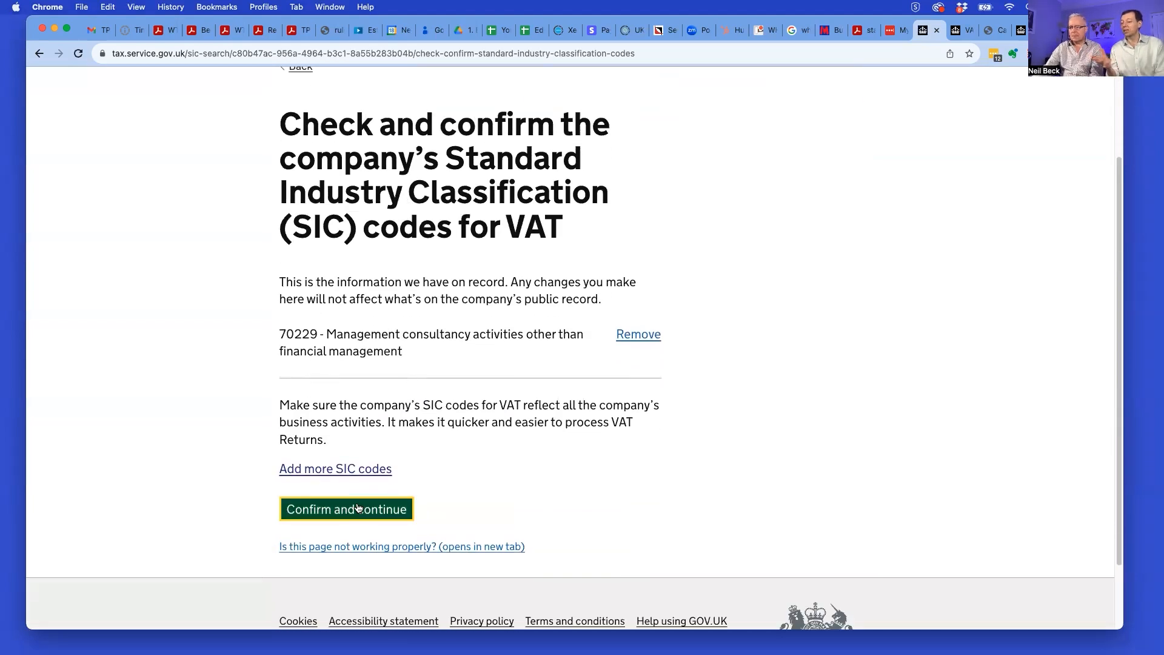
- In other business involvements, answer No to involvement in any other businesses in the last 2 years and save
scroll(359, 496, "down", 5)
scroll(361, 497, "down", 3)
left_click(384, 302)
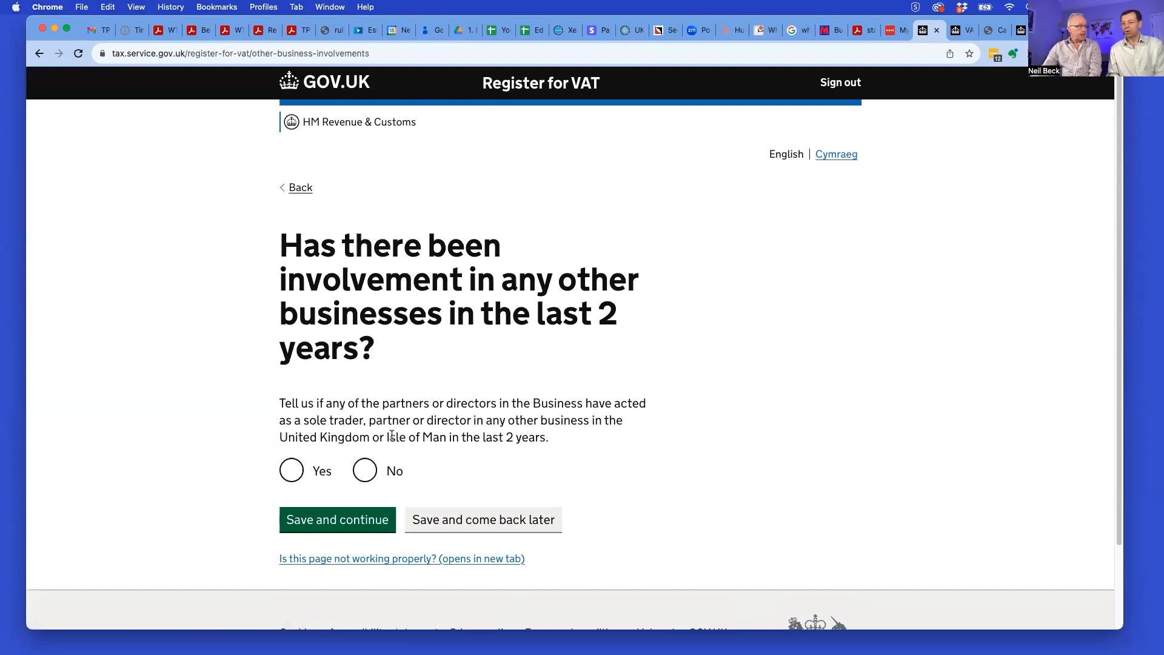
left_click(365, 471)
left_click(356, 531)
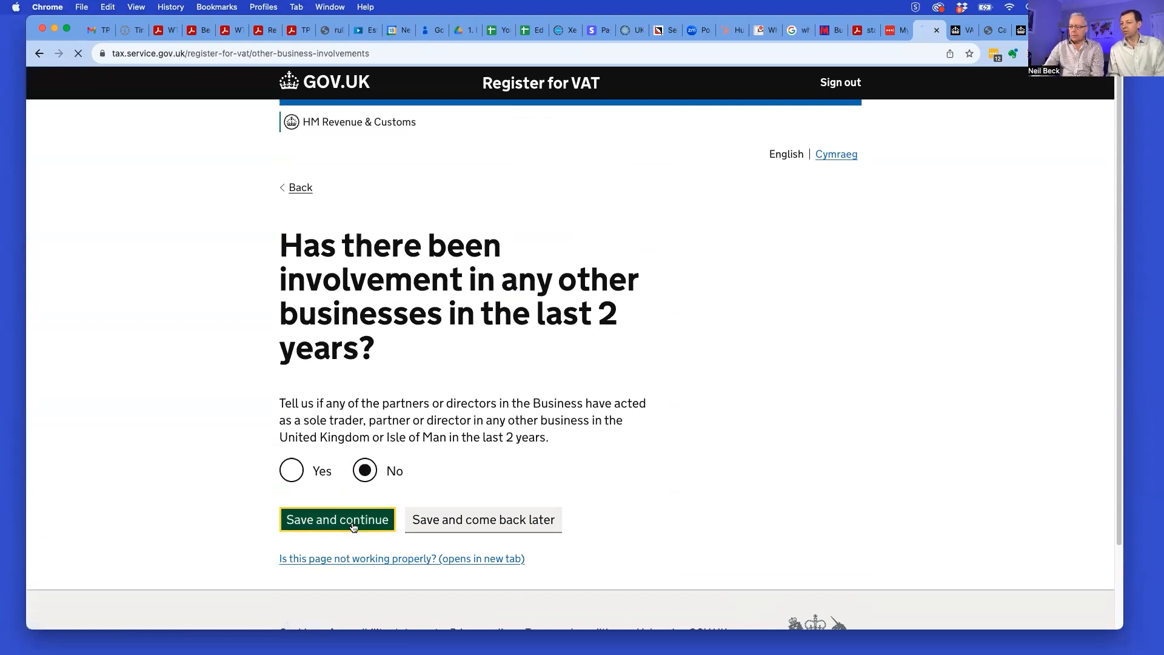
- Start goods and services, answer No to trading VAT-taxable goods outside the UK, and enter £0 for zero-rated goods over the next 12 months
scroll(405, 432, "down", 5)
scroll(405, 435, "down", 3)
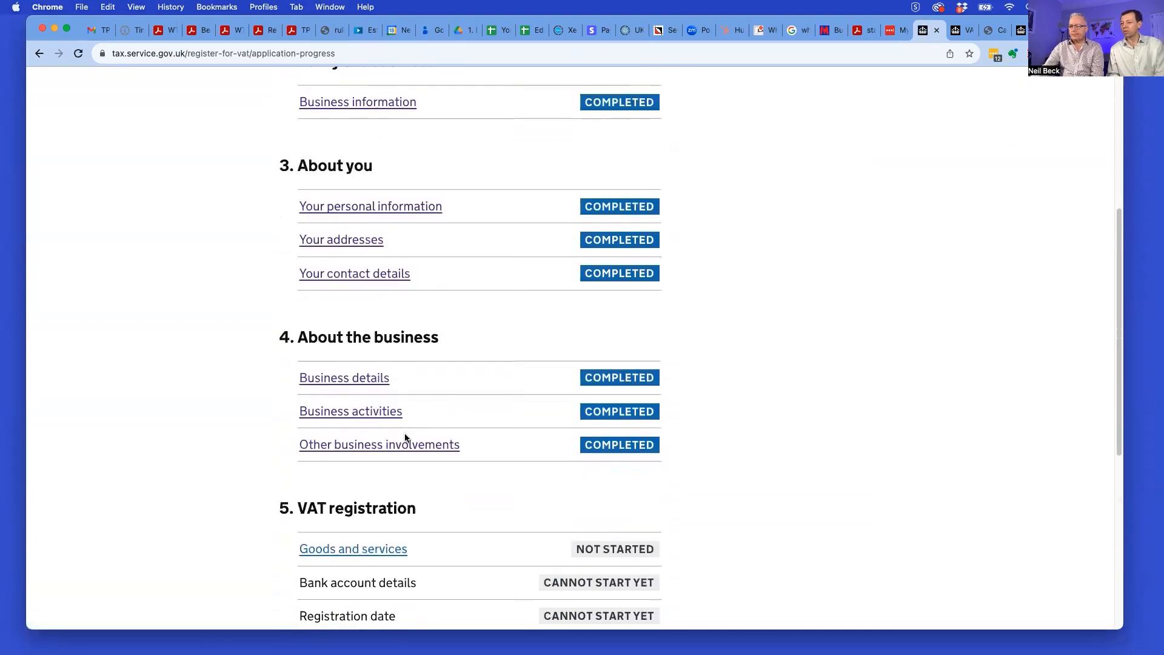
left_click(363, 390)
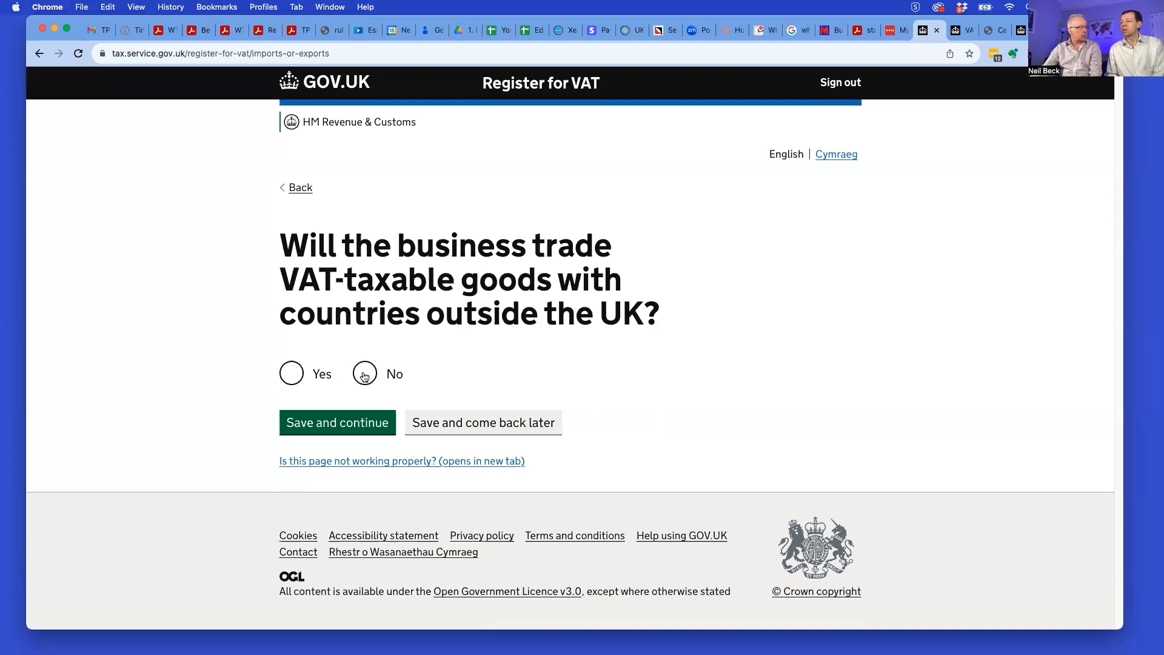
left_click(364, 376)
left_click(361, 421)
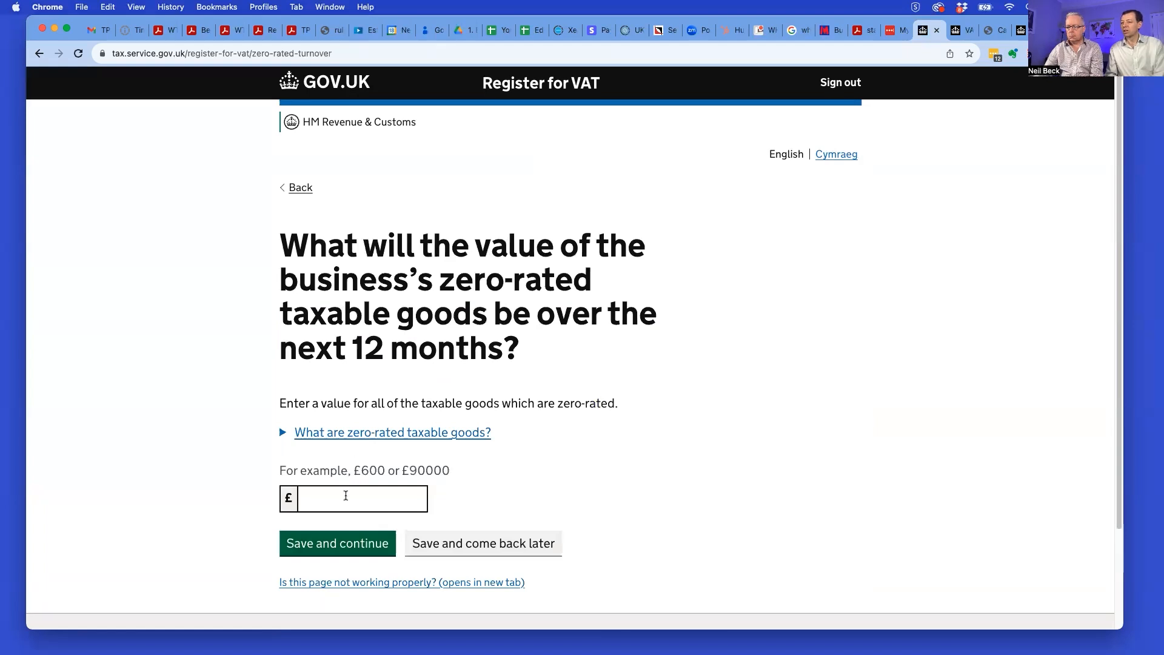
left_click(346, 495)
type("0")
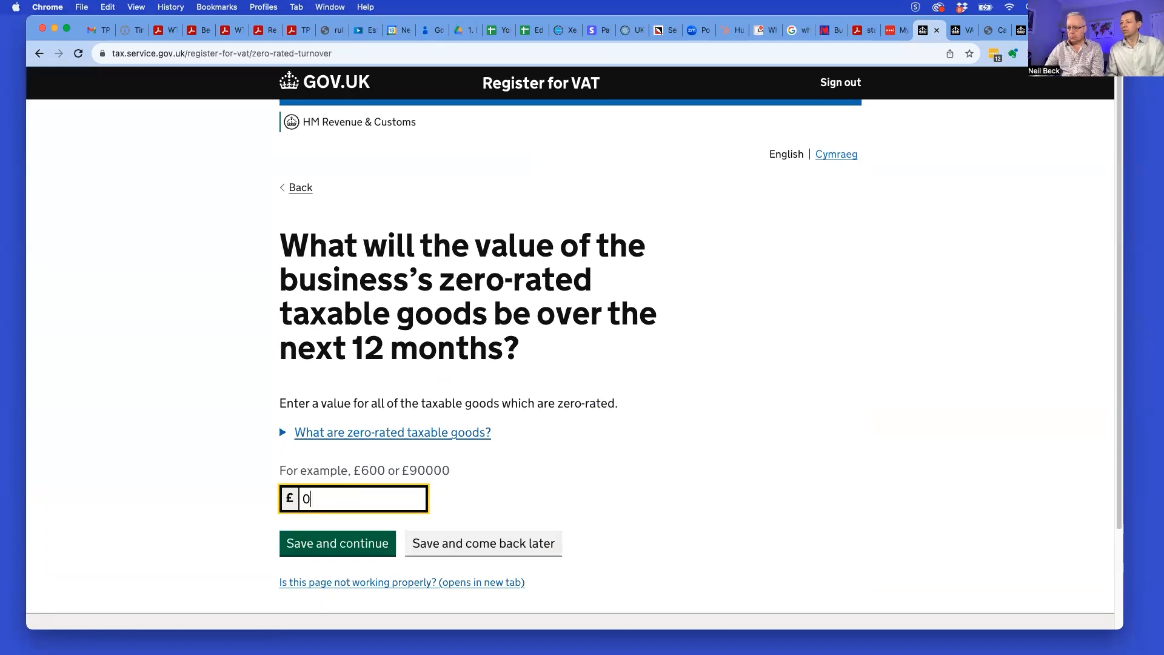
left_click(345, 544)
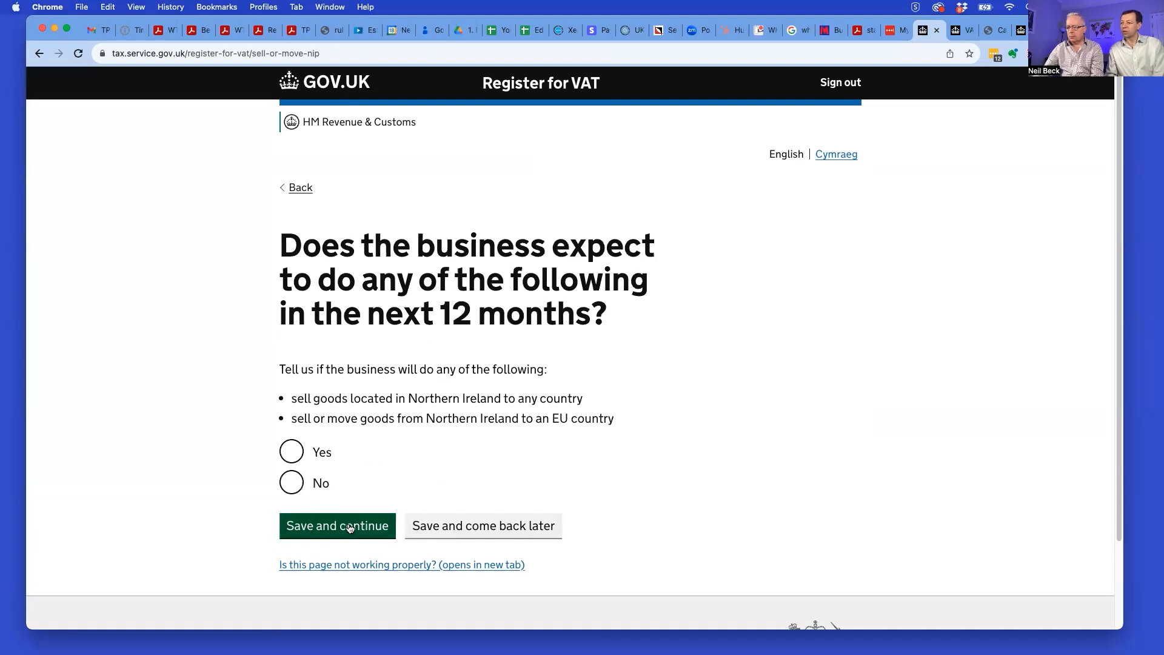
- Answer No to selling or moving goods from Northern Ireland and No to receiving goods there from an EU country
left_click(296, 484)
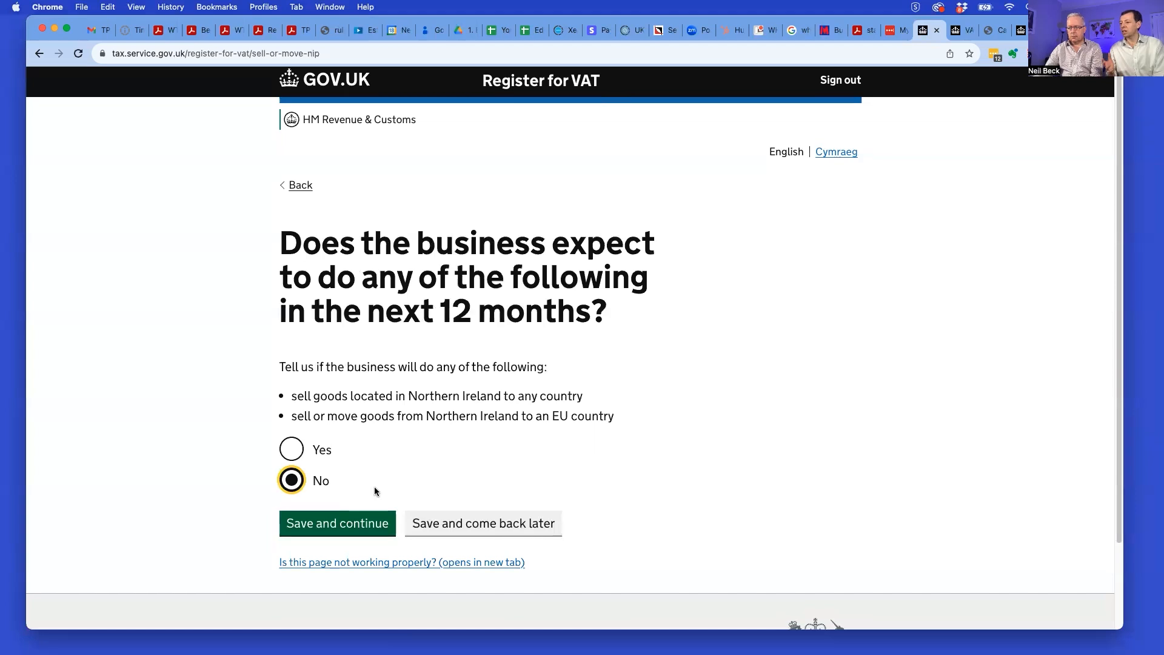
scroll(373, 489, "down", 3)
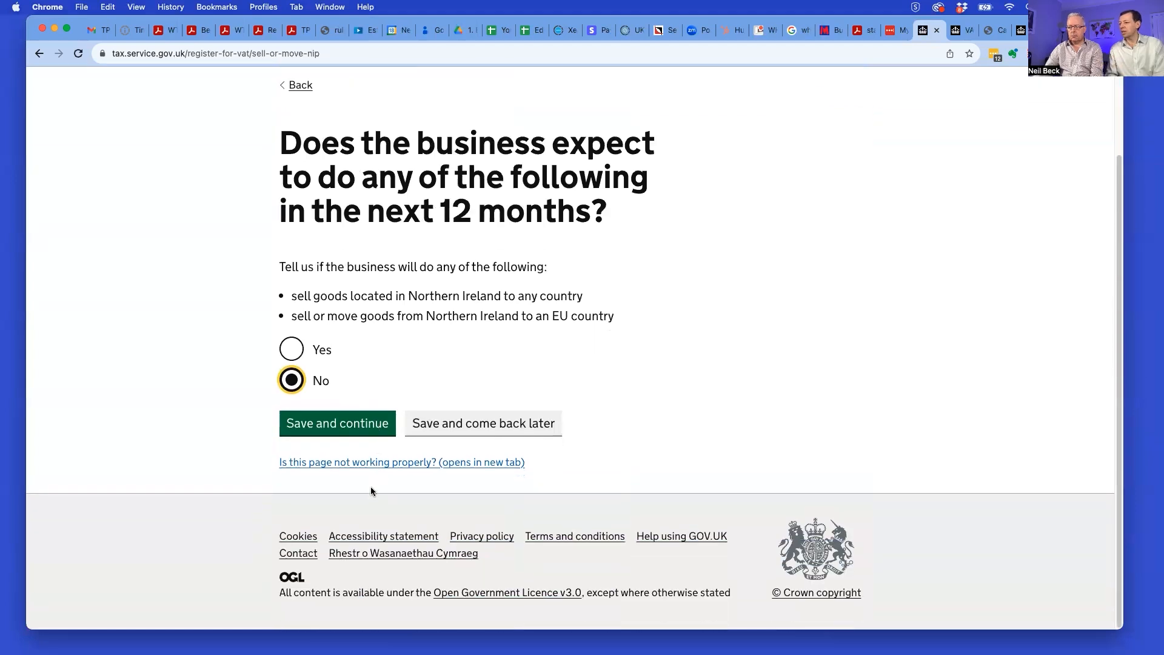
left_click(347, 425)
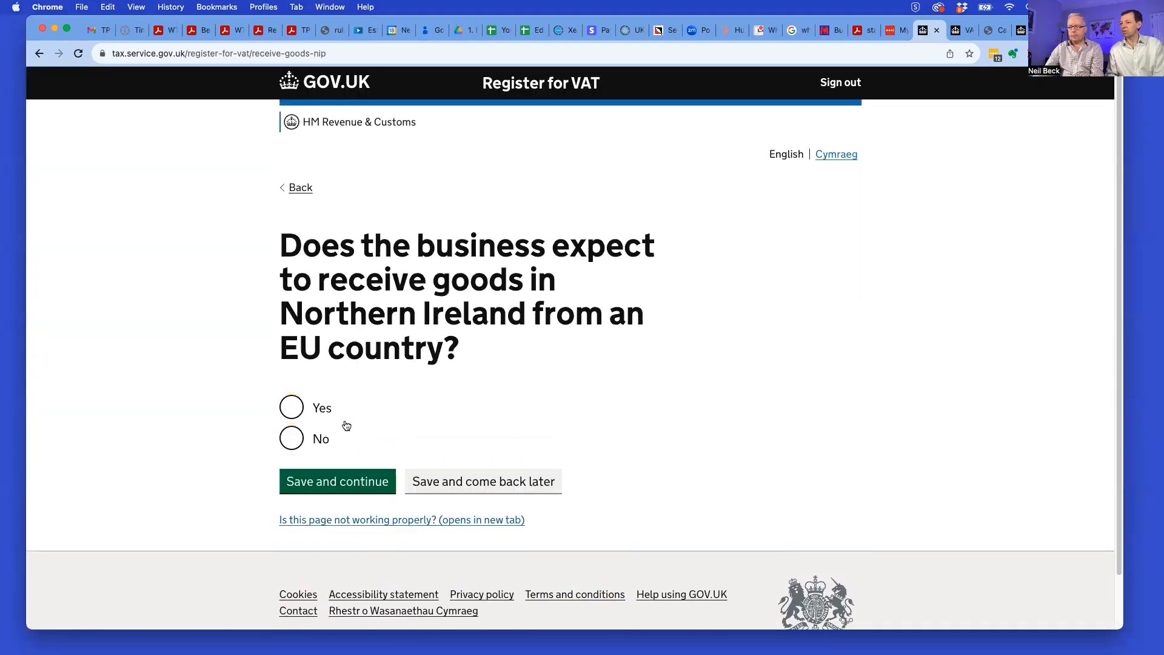
left_click(292, 442)
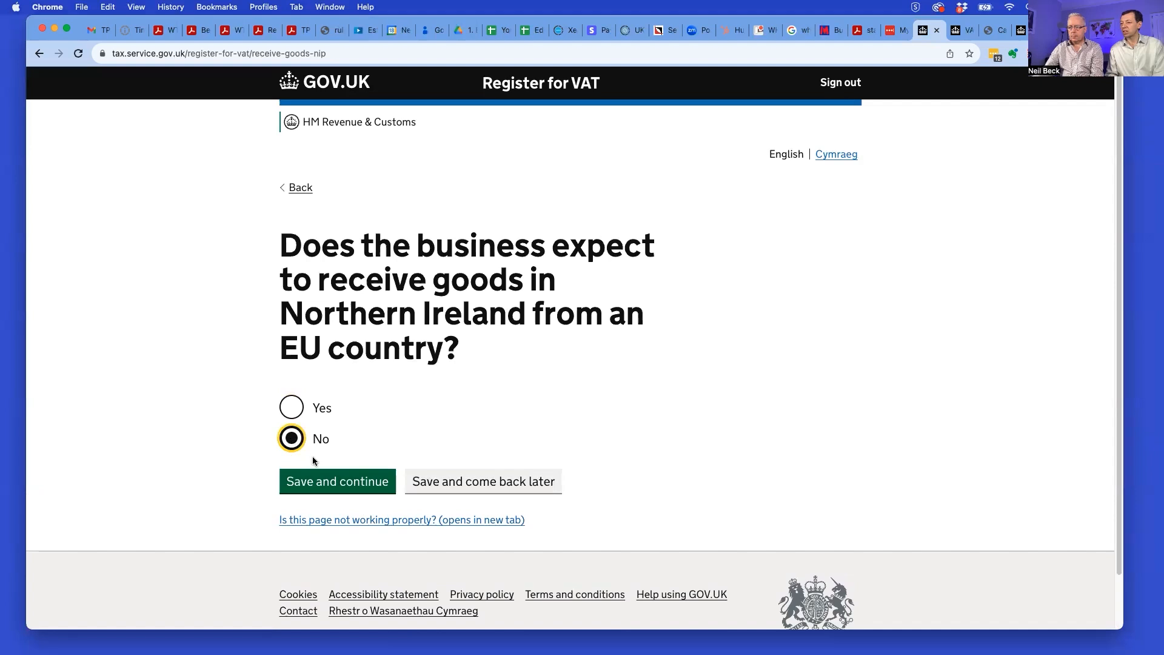
left_click(339, 484)
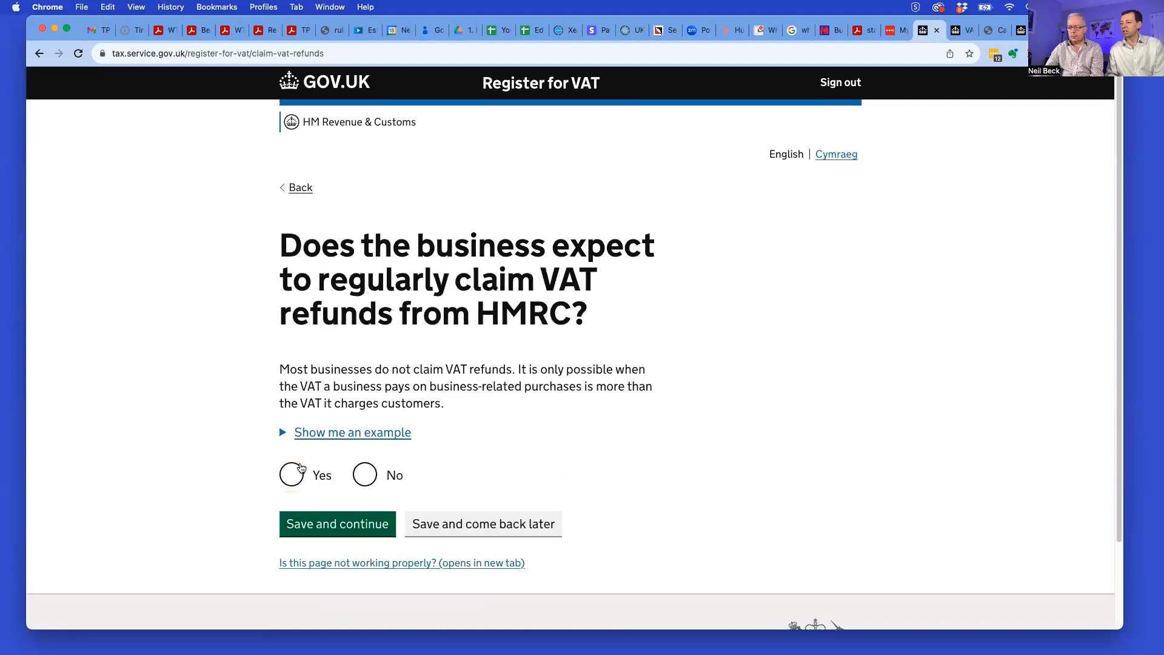
- Answer No to regularly claiming VAT refunds from HMRC and save the answer
left_click(367, 477)
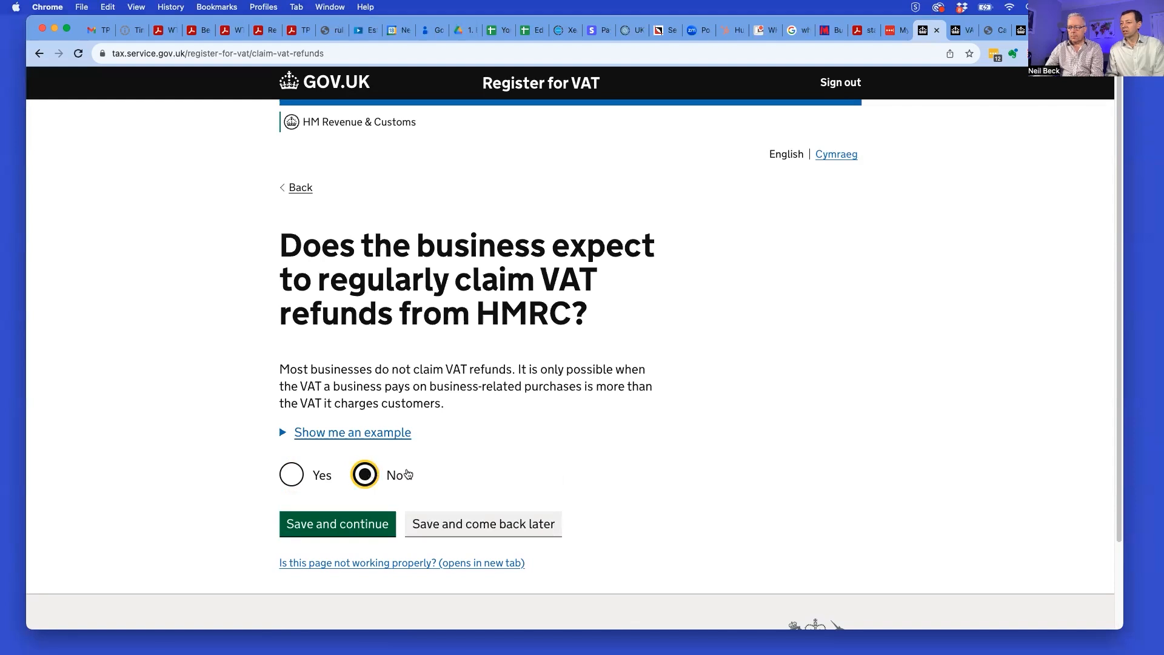
scroll(418, 473, "down", 2)
left_click(350, 467)
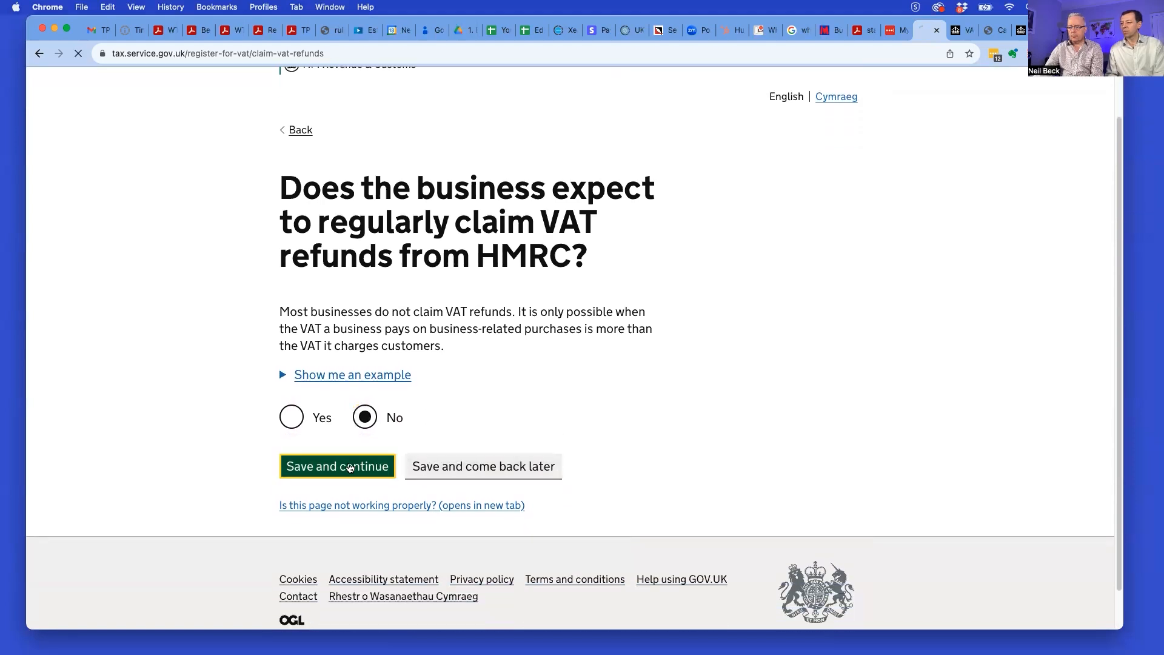
- Open the bank account section, answer Yes to providing account details for the business, and save the company's account details
scroll(350, 468, "down", 5)
scroll(350, 468, "down", 4)
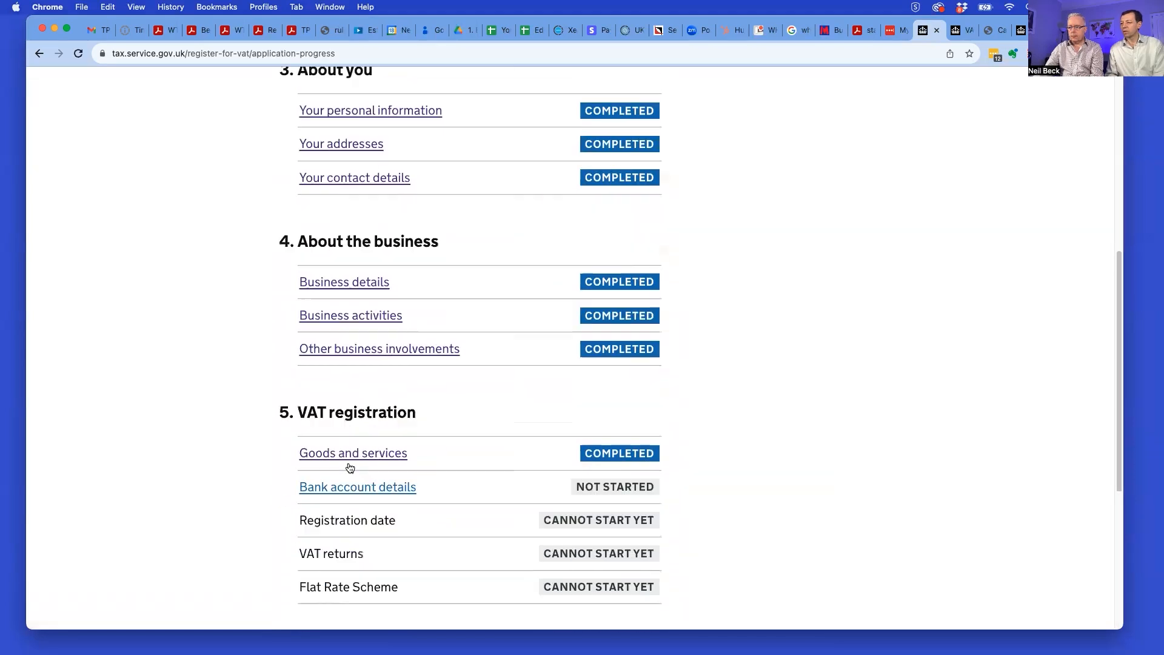
left_click(393, 313)
scroll(381, 338, "down", 3)
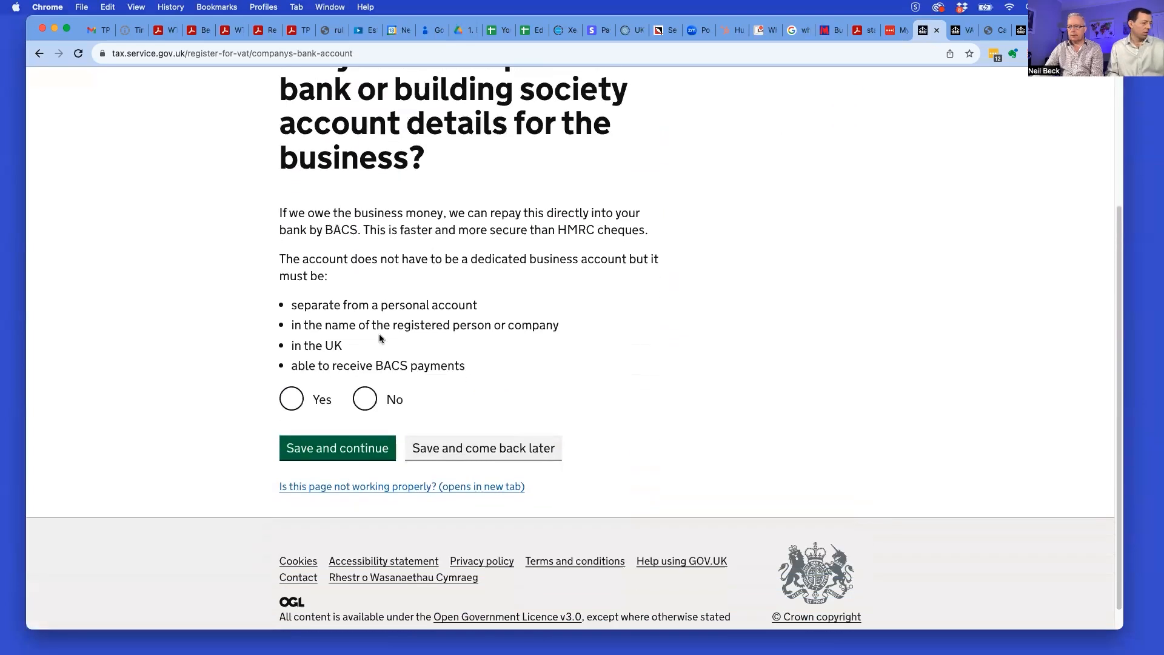
scroll(381, 339, "down", 1)
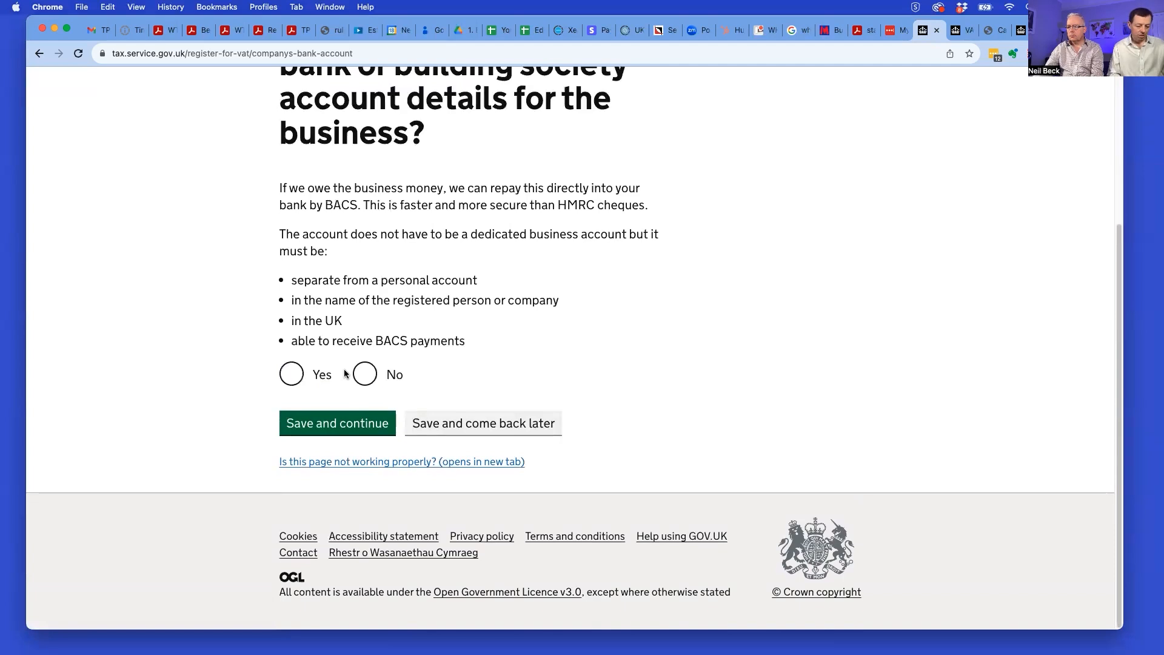
left_click(293, 376)
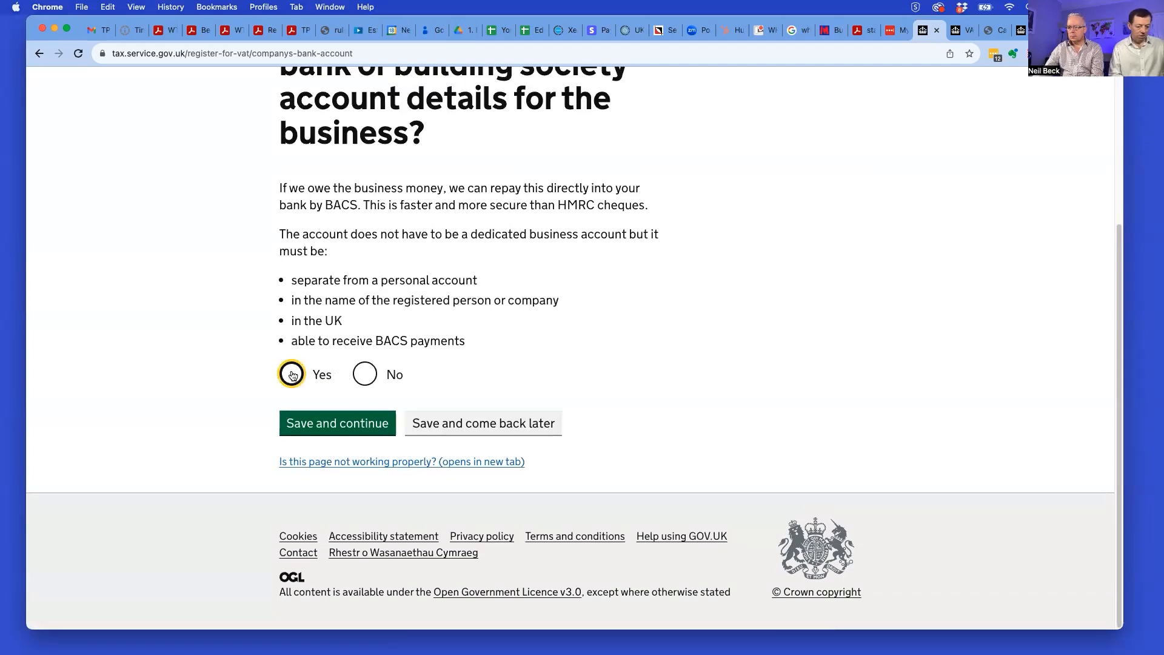
left_click(333, 425)
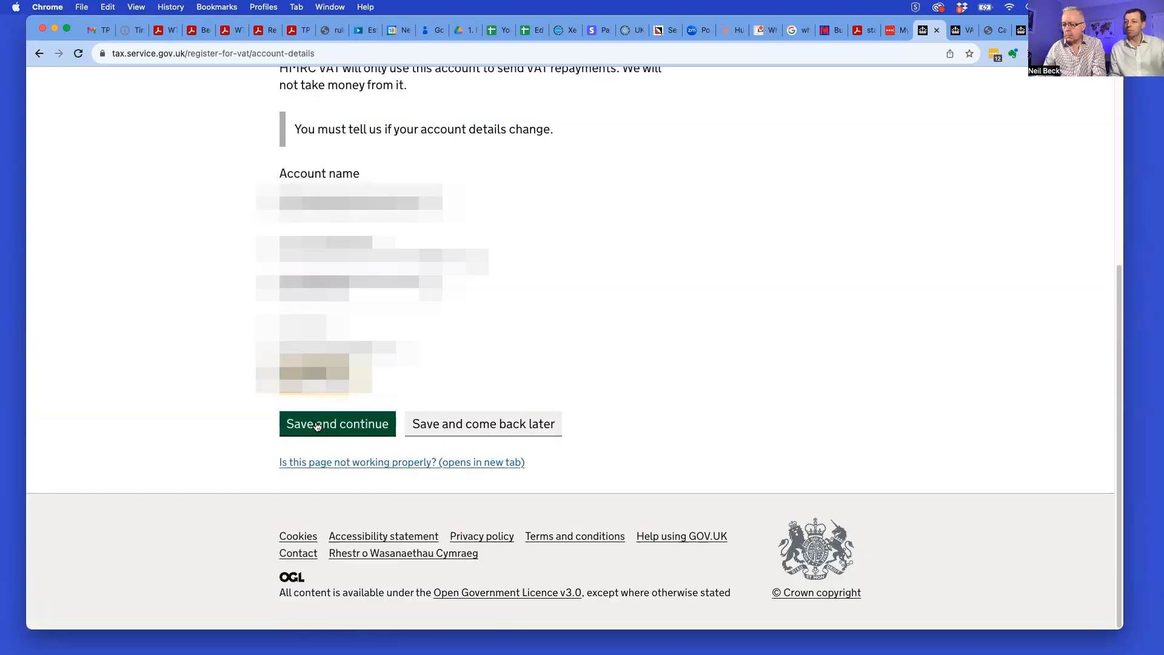
left_click(306, 422)
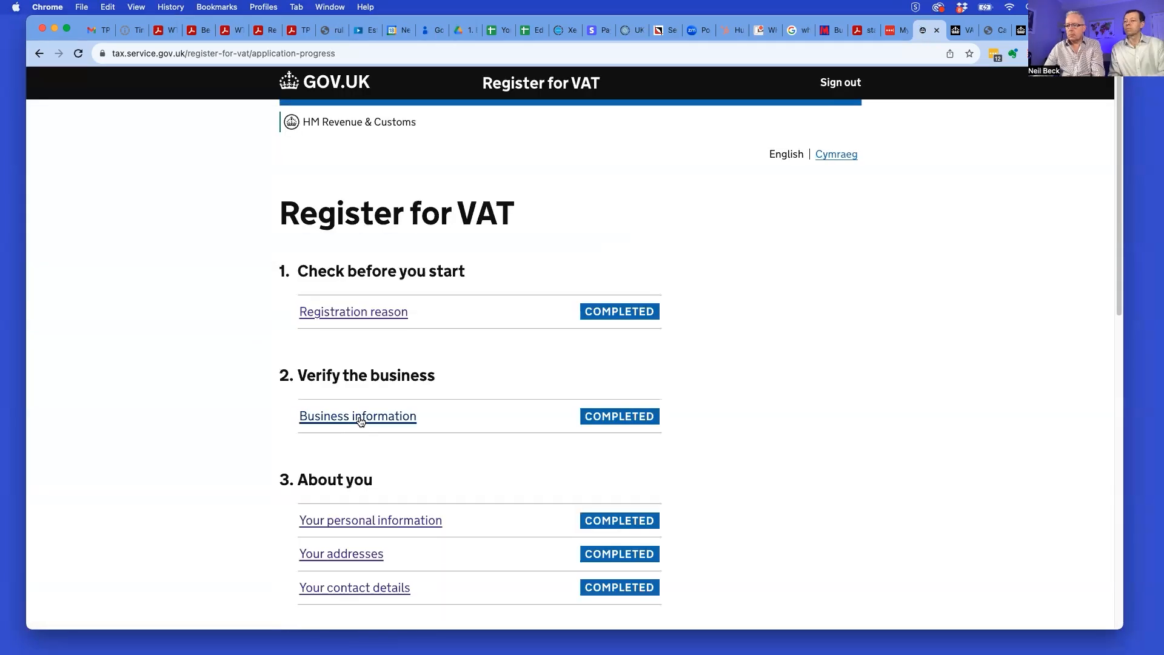
- Open the registration date section, choose 1 March 2024 as the VAT registration start date, and save it
scroll(428, 419, "down", 10)
left_click(375, 445)
left_click(296, 401)
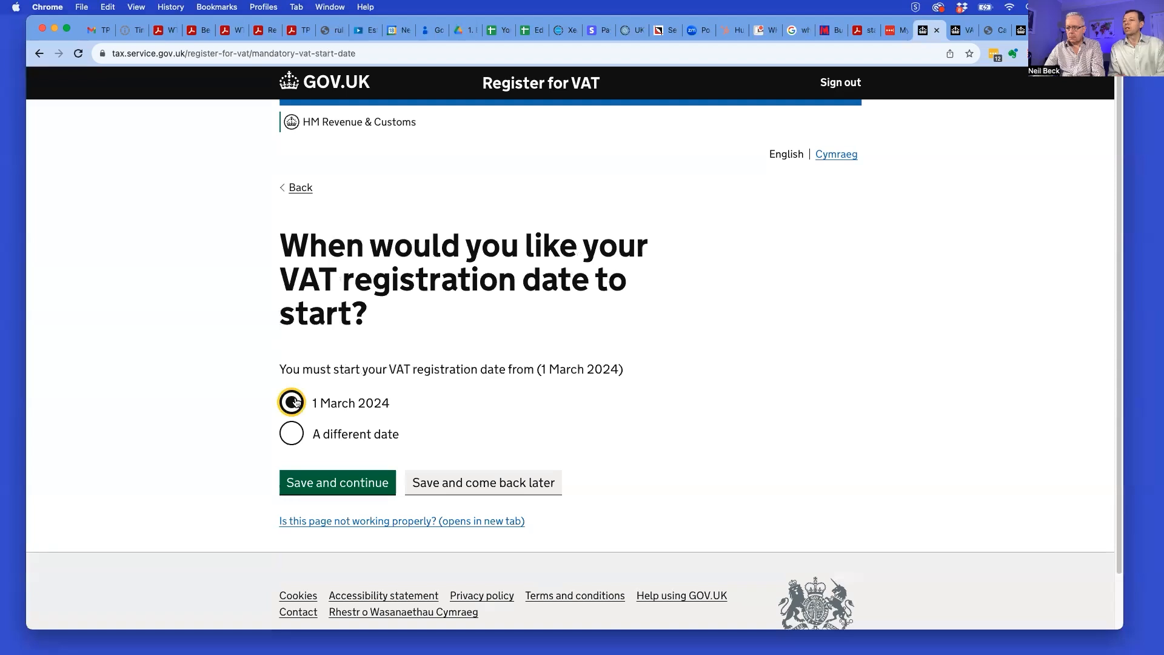
scroll(463, 419, "down", 2)
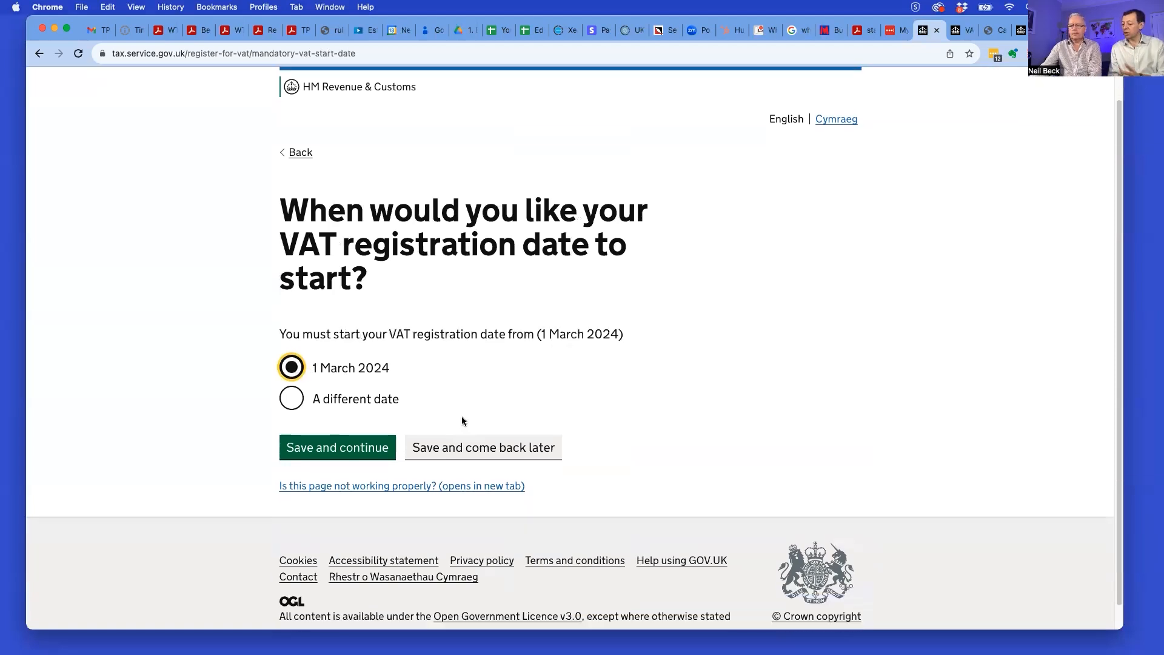
scroll(462, 420, "down", 1)
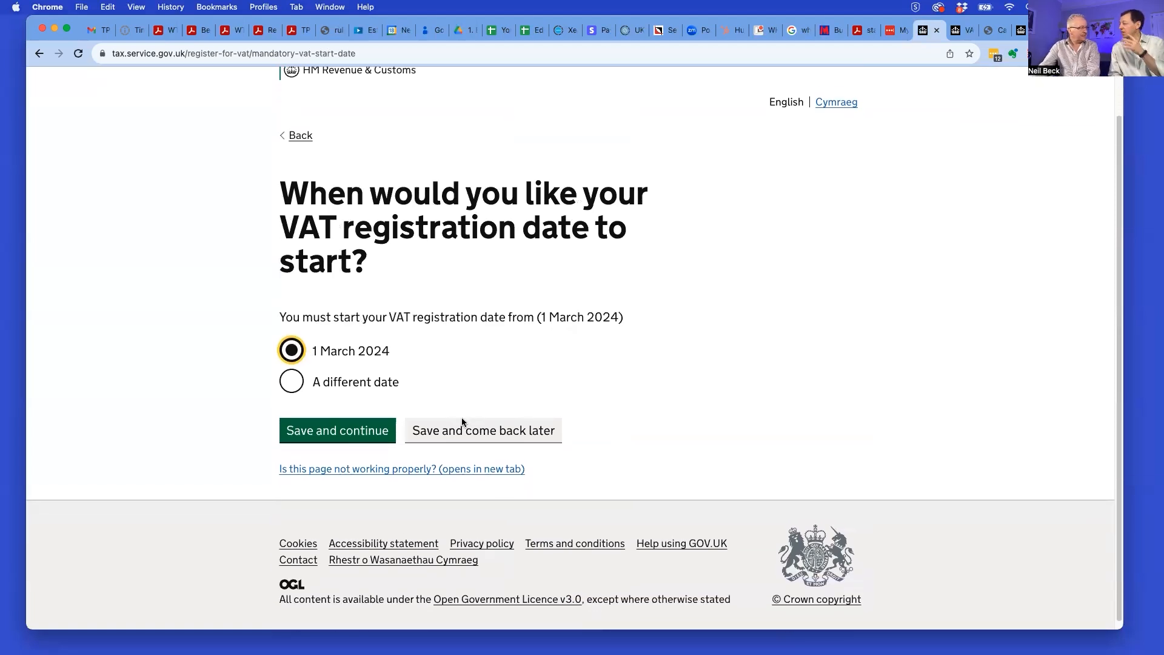
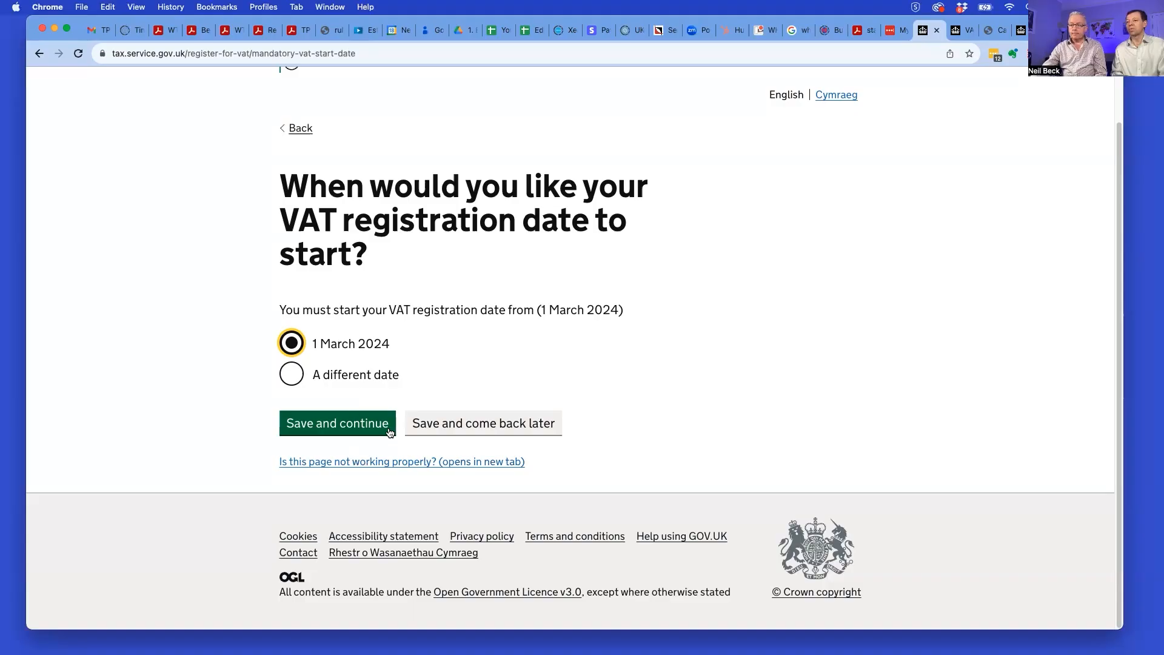
left_click(364, 424)
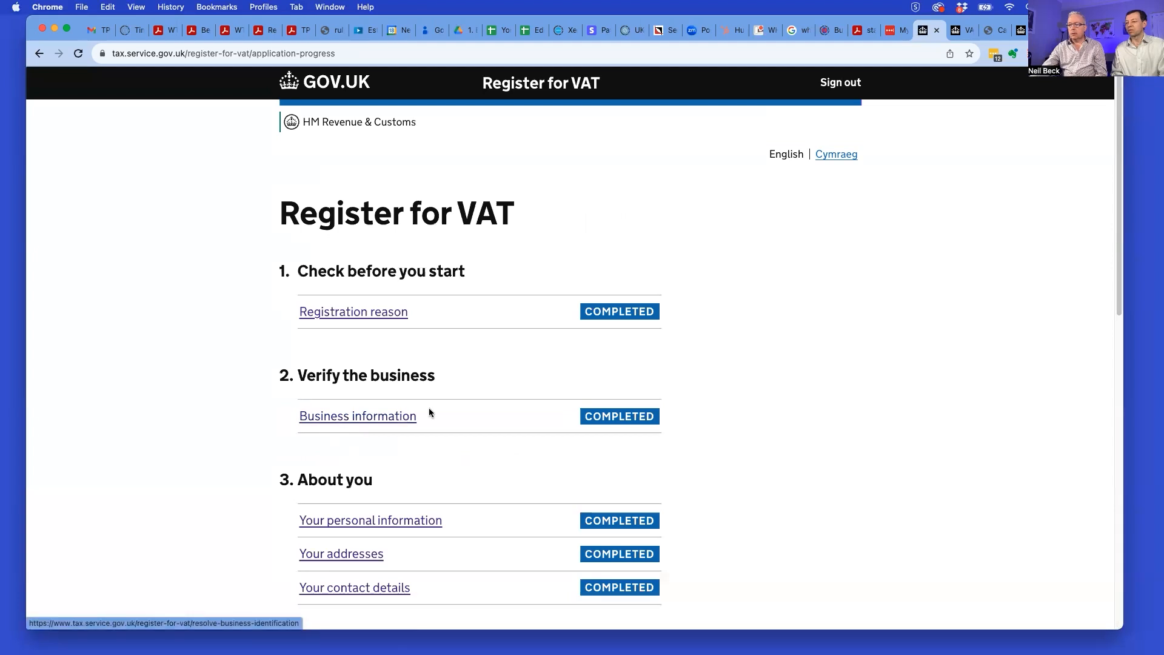
scroll(430, 412, "down", 10)
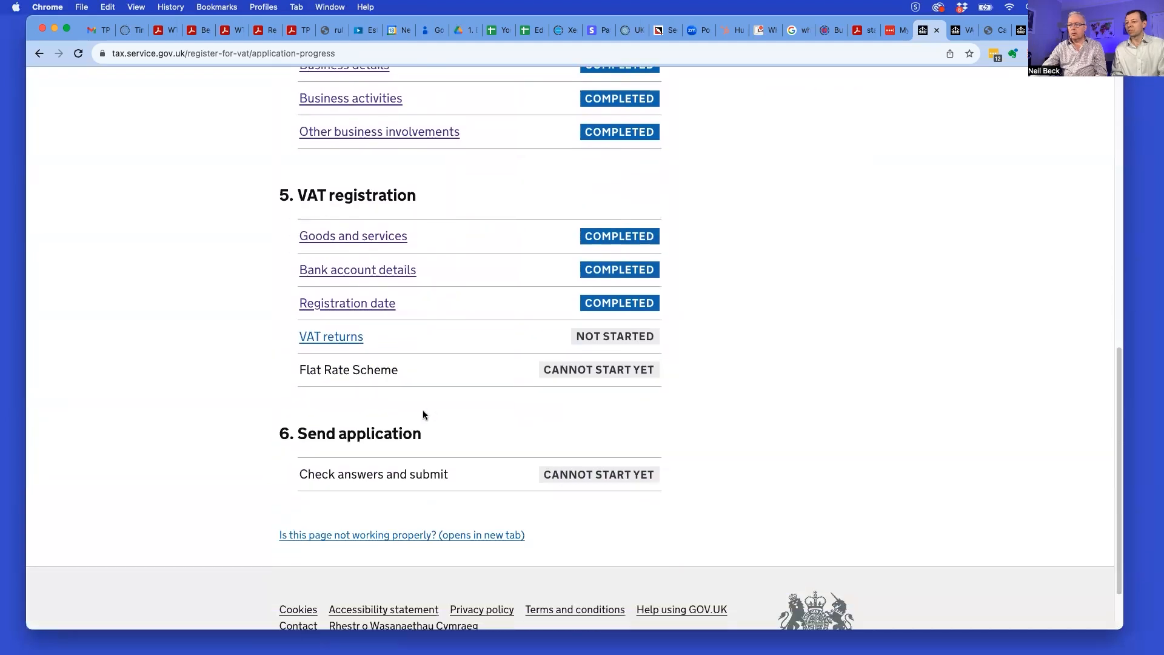
- Open the VAT returns section, choose quarterly returns for March, June, September and December, and save the answers
left_click(341, 338)
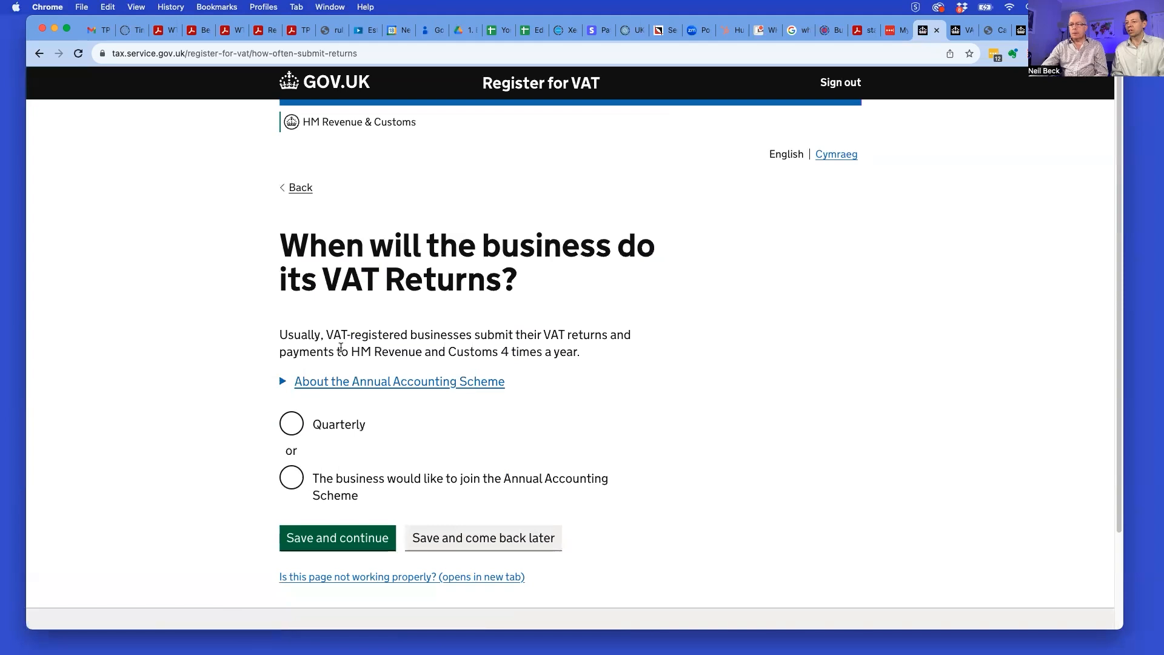
scroll(340, 347, "down", 2)
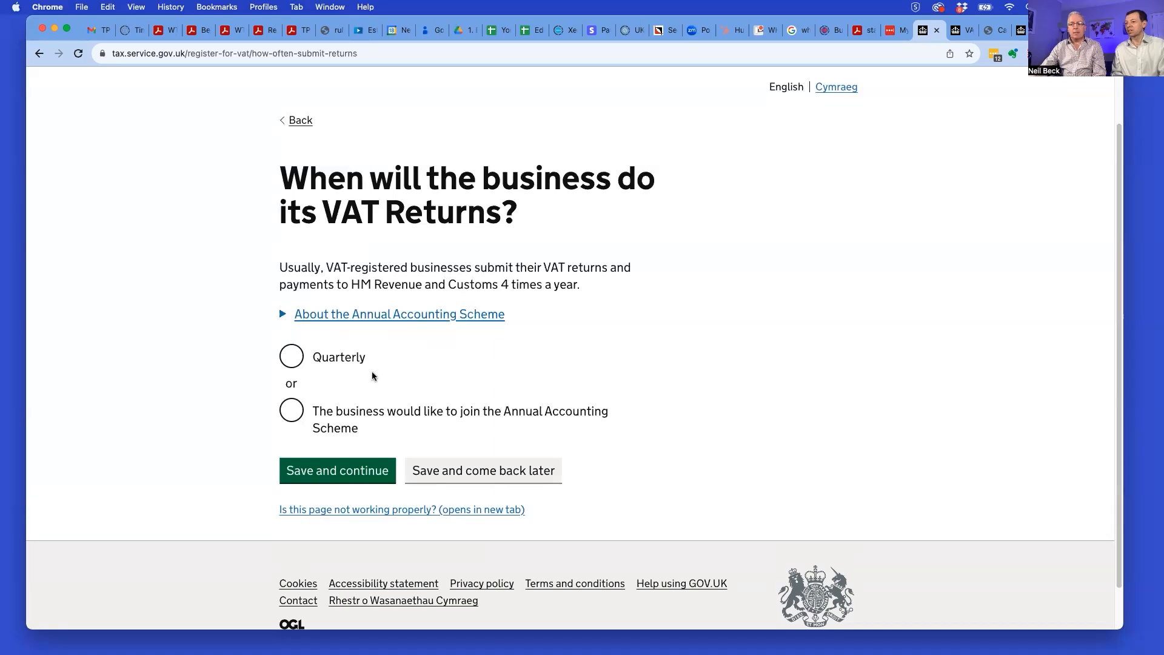
left_click(294, 358)
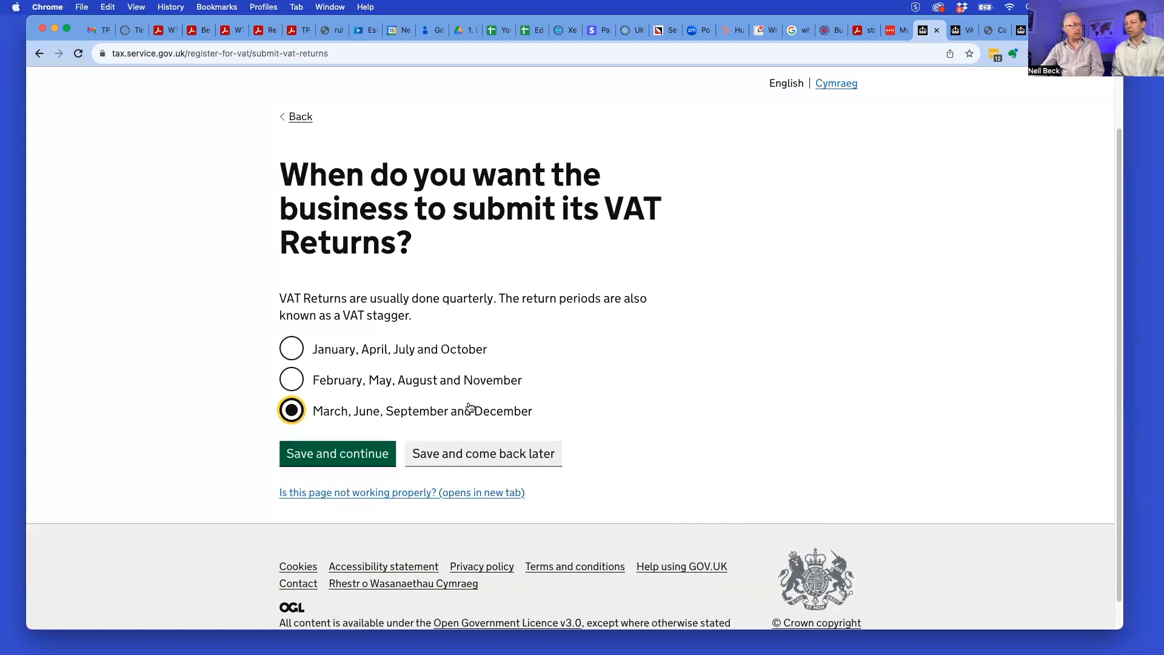
left_click(334, 455)
- Open the Flat Rate Scheme section and review the scheme's conditions down to the question about joining
scroll(347, 446, "down", 5)
scroll(347, 446, "down", 5)
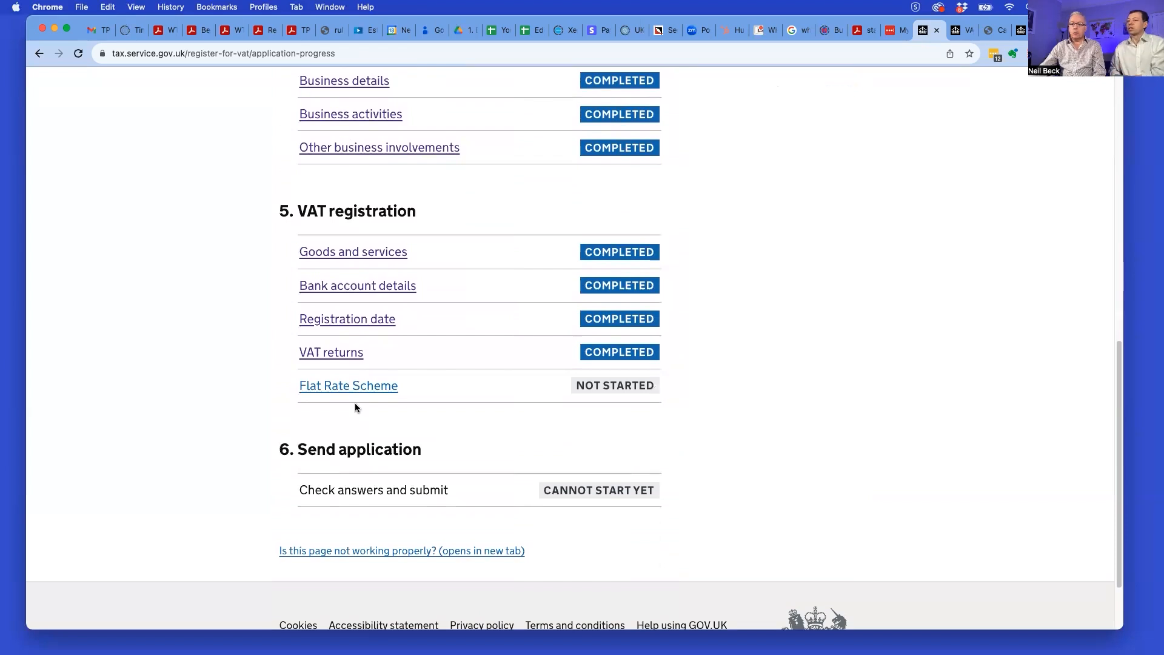
left_click(351, 387)
scroll(377, 411, "down", 1)
scroll(377, 411, "down", 3)
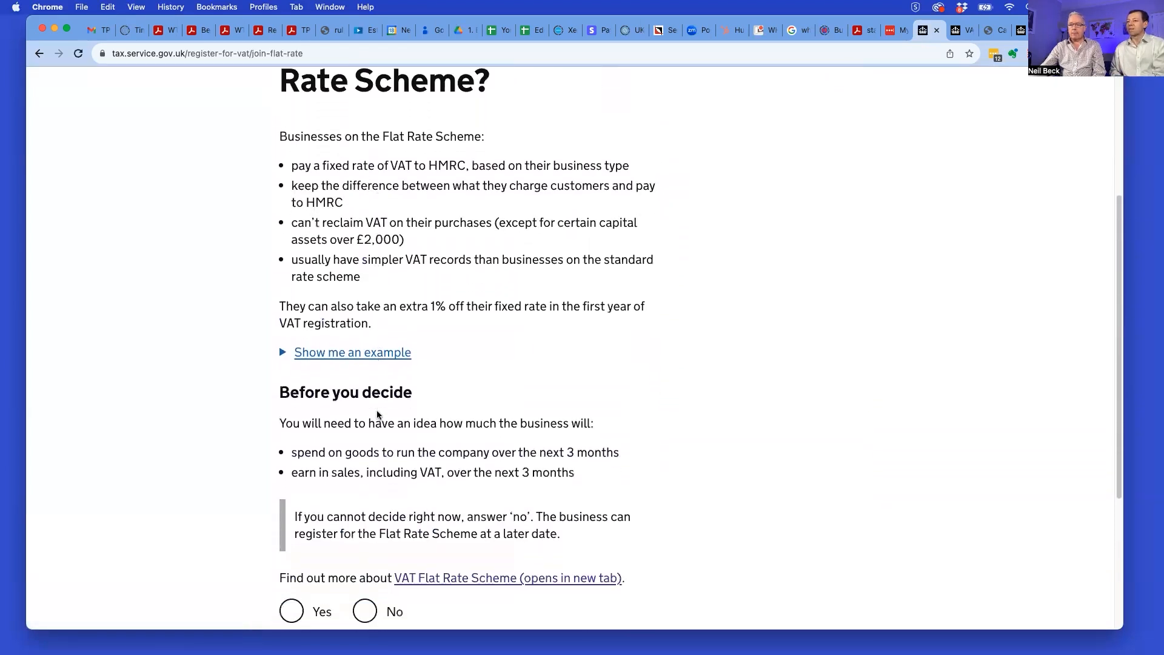
scroll(377, 416, "down", 1)
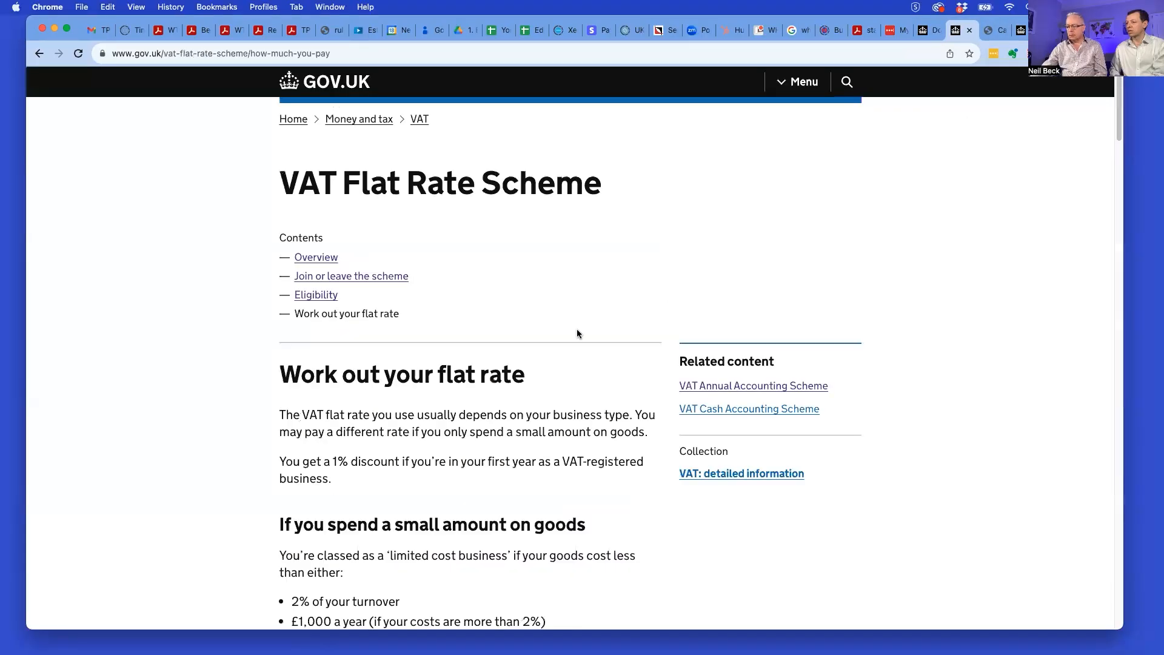
- Examine the flat rate percentages by type of business in the GOV.UK guidance on the VAT Flat Rate Scheme
scroll(577, 333, "down", 15)
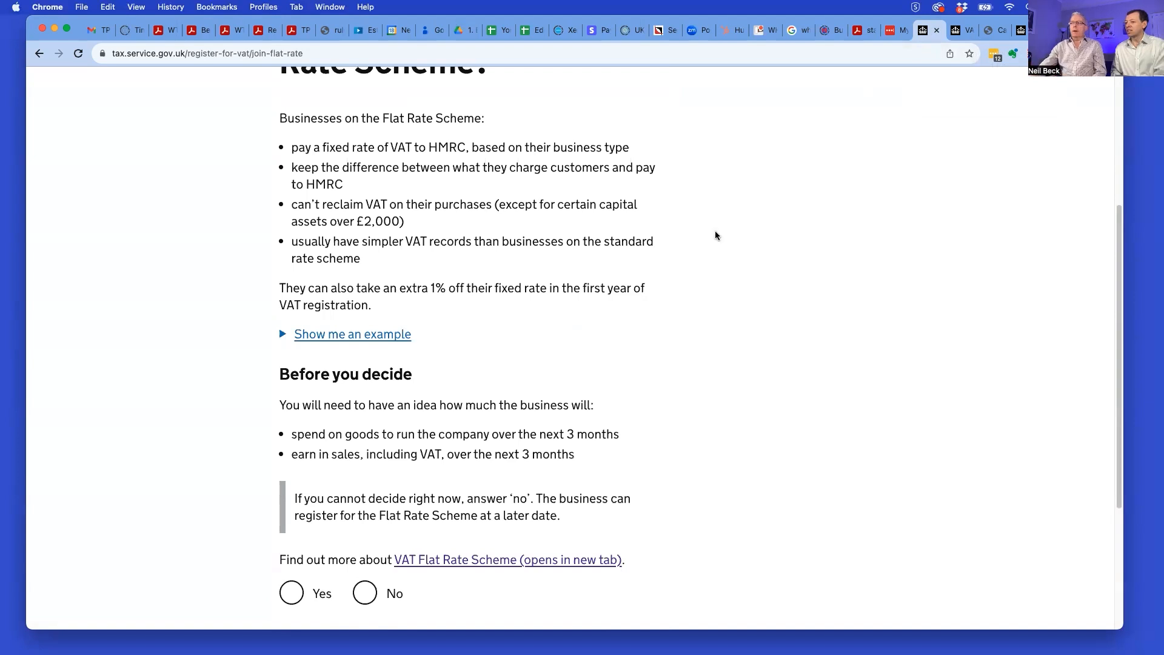
left_click(965, 35)
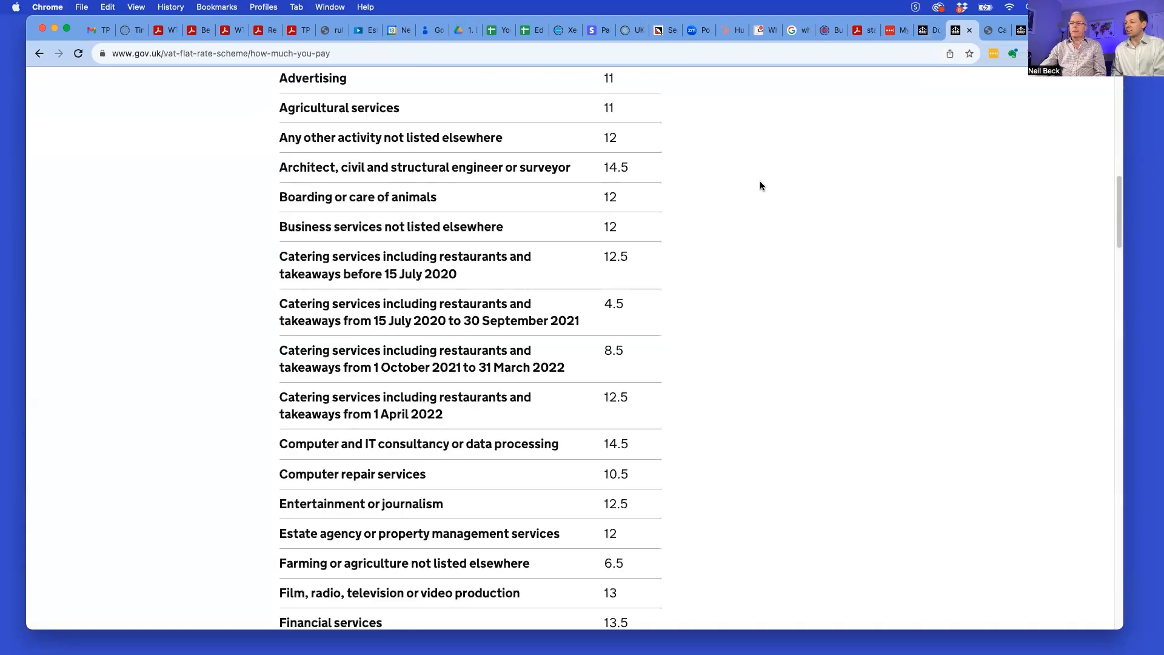
scroll(567, 245, "up", 3)
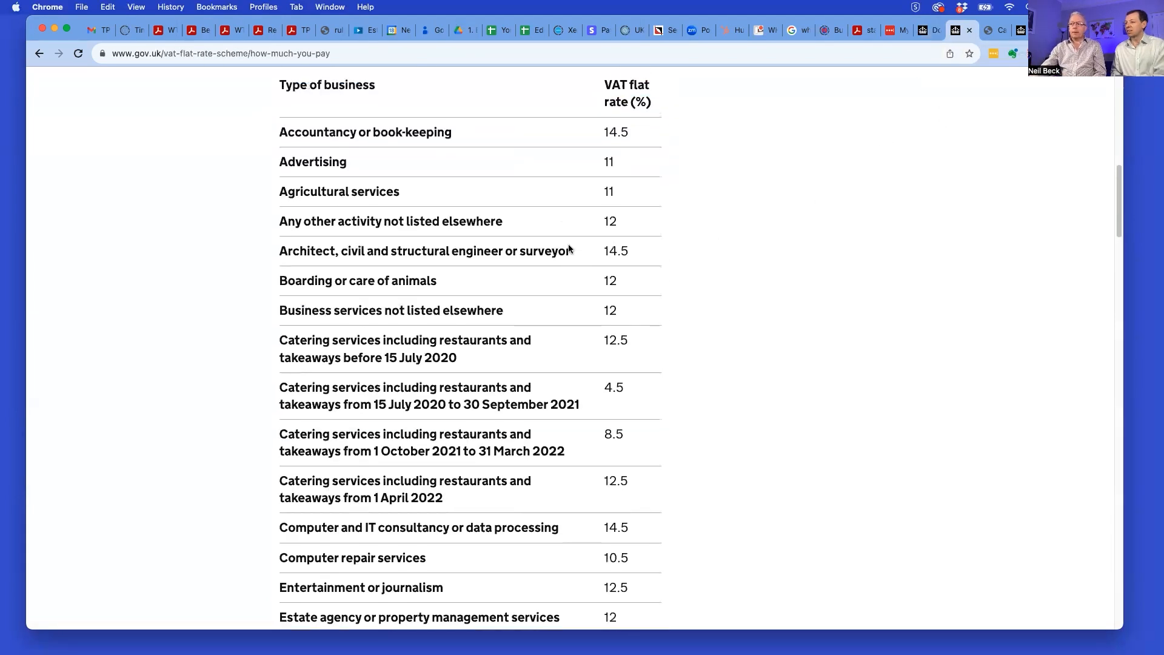
scroll(610, 237, "down", 1)
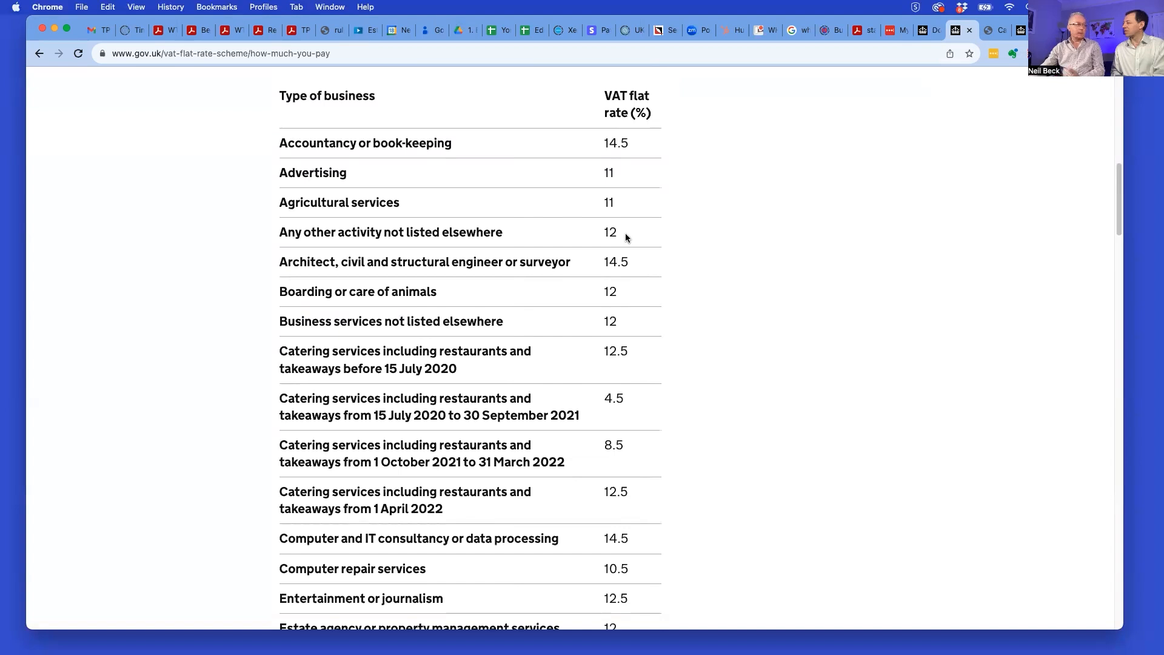
scroll(625, 237, "down", 7)
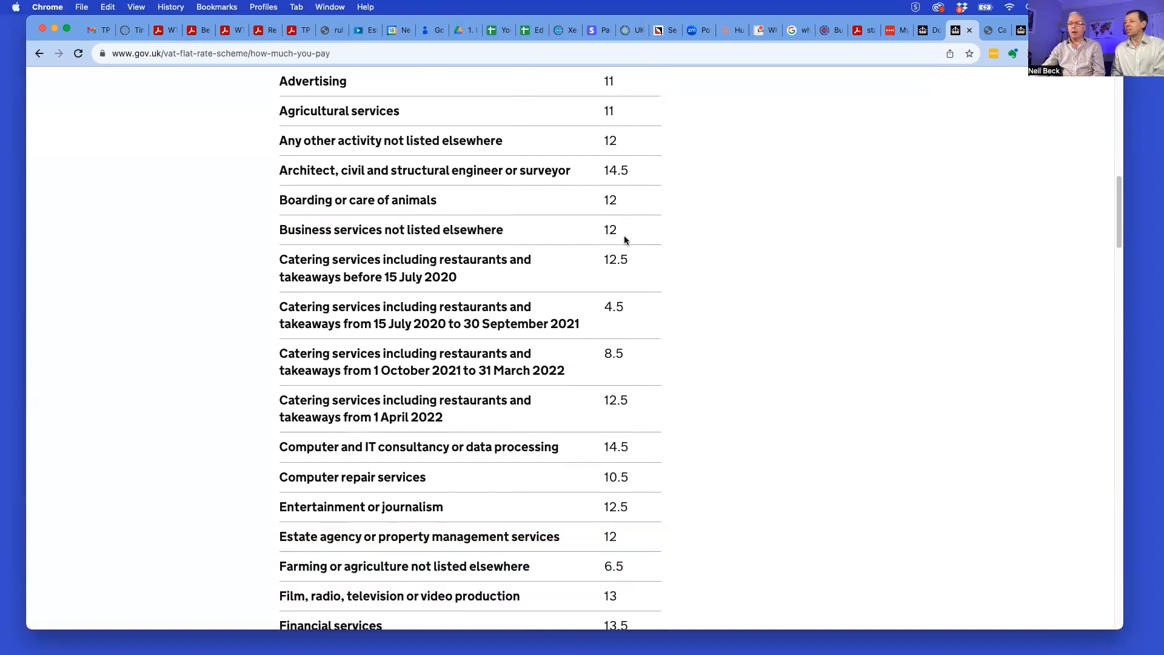
scroll(625, 239, "down", 6)
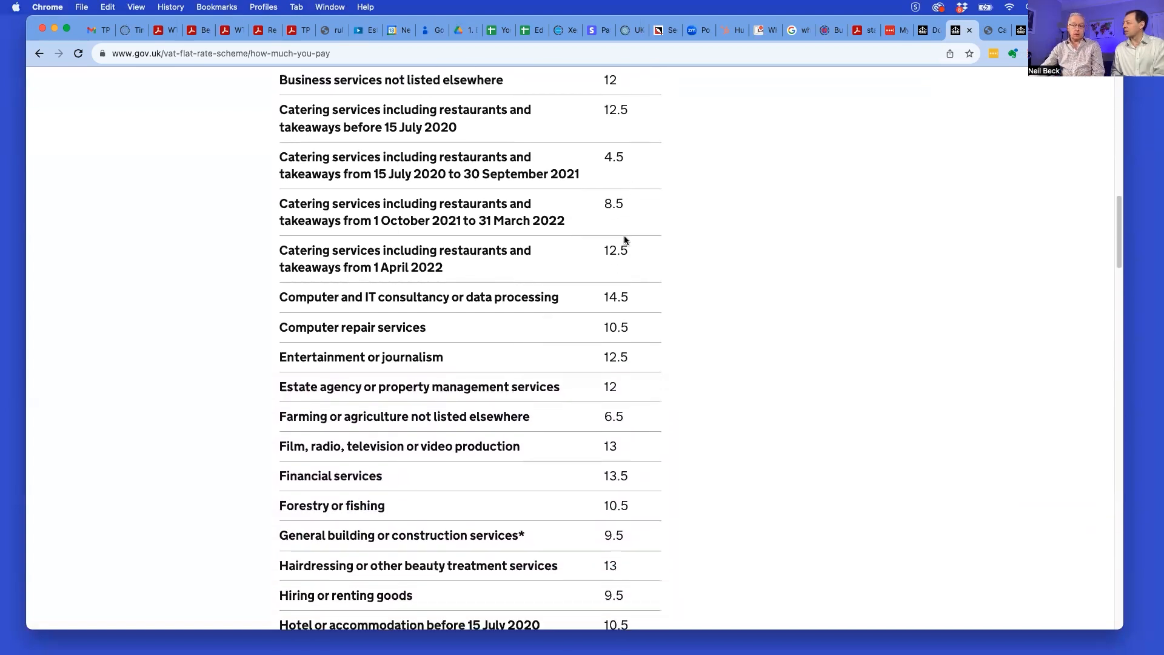
scroll(625, 238, "down", 1)
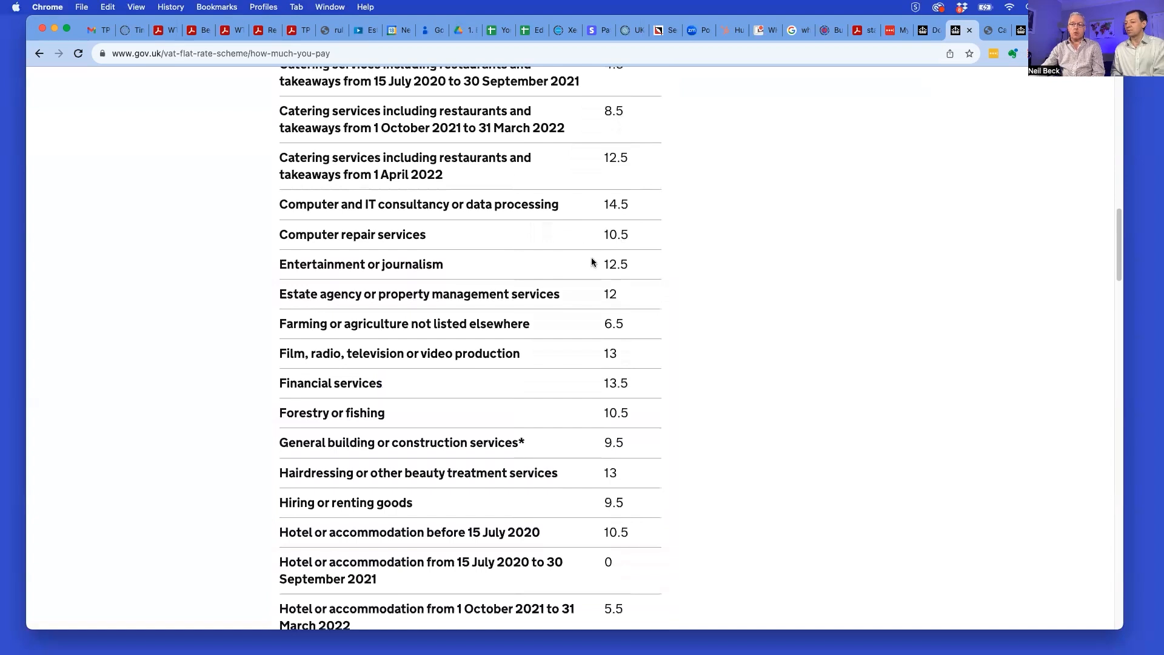
scroll(592, 259, "down", 8)
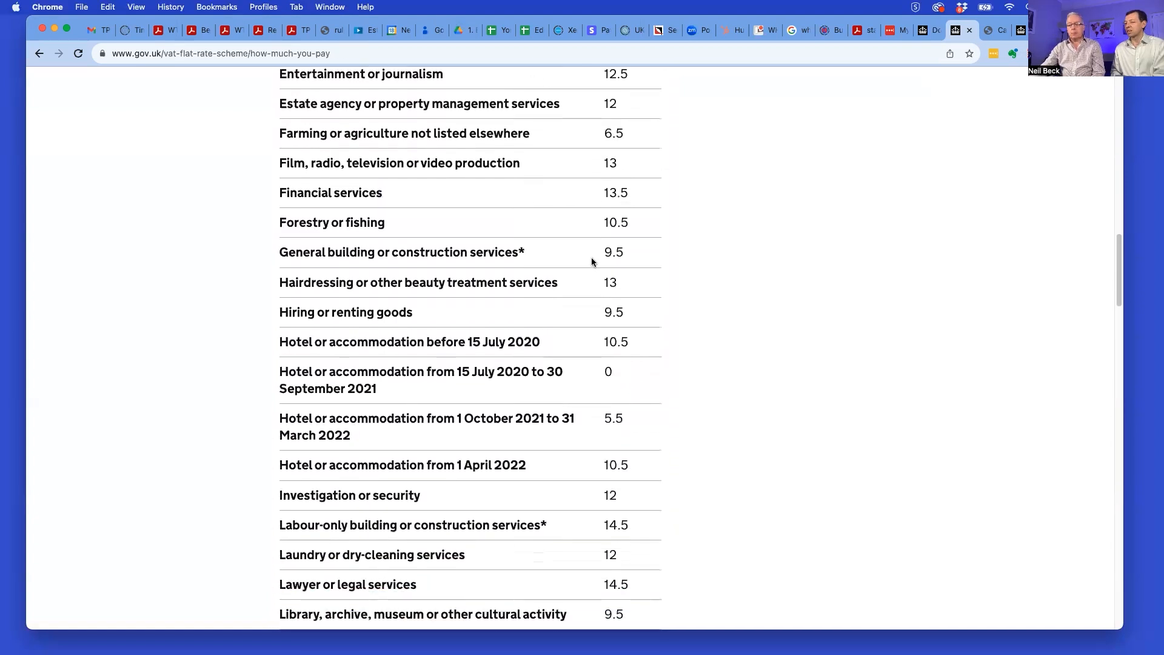
scroll(592, 262, "down", 4)
scroll(592, 262, "up", 20)
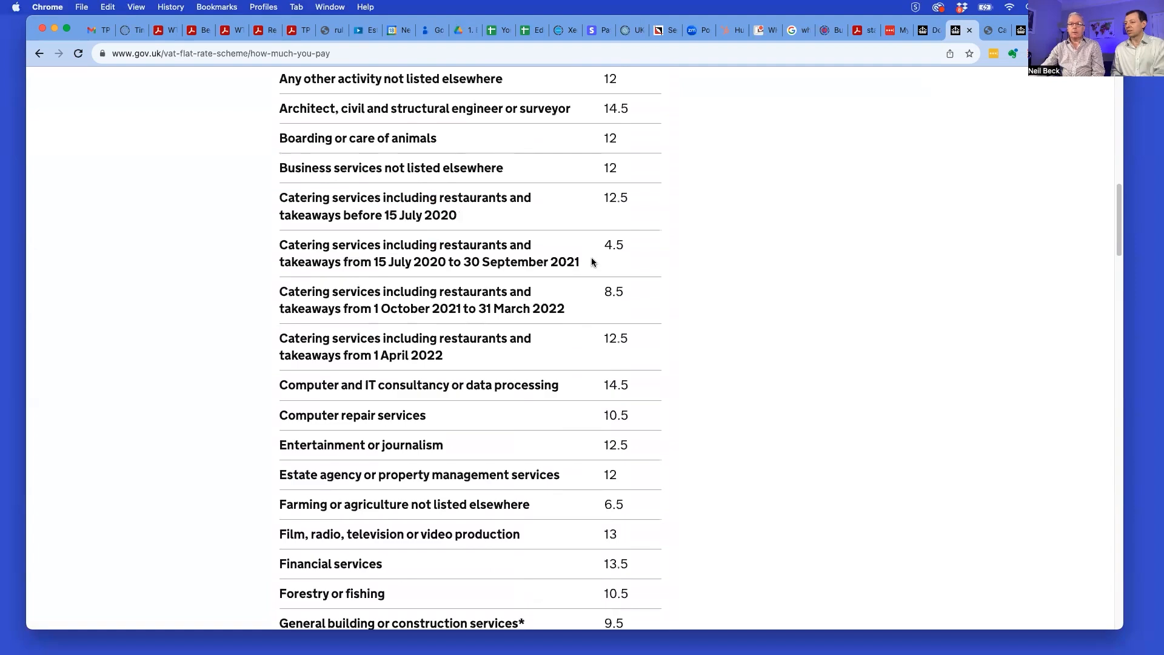